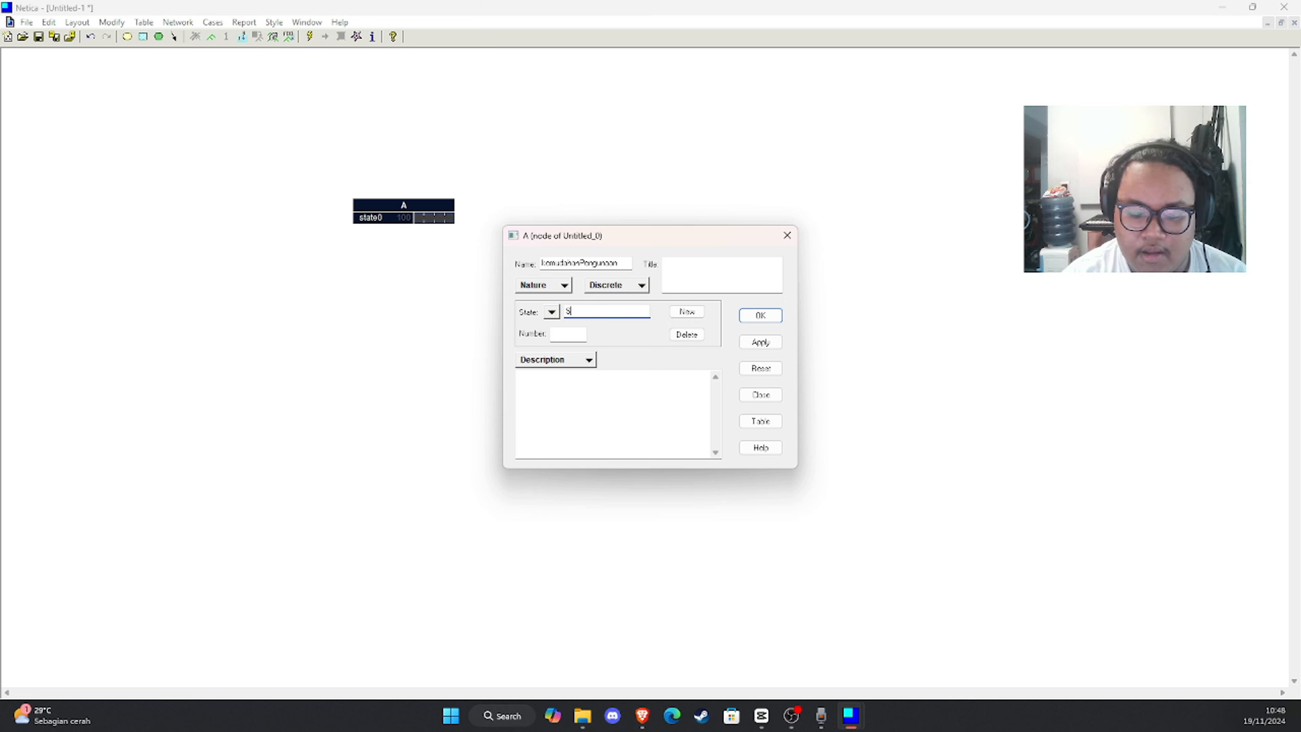
# Name the kemudahanPengunaan node's third state Sulit and confirm the node's properties
pyautogui.write('ulit')
pyautogui.click(751, 315)
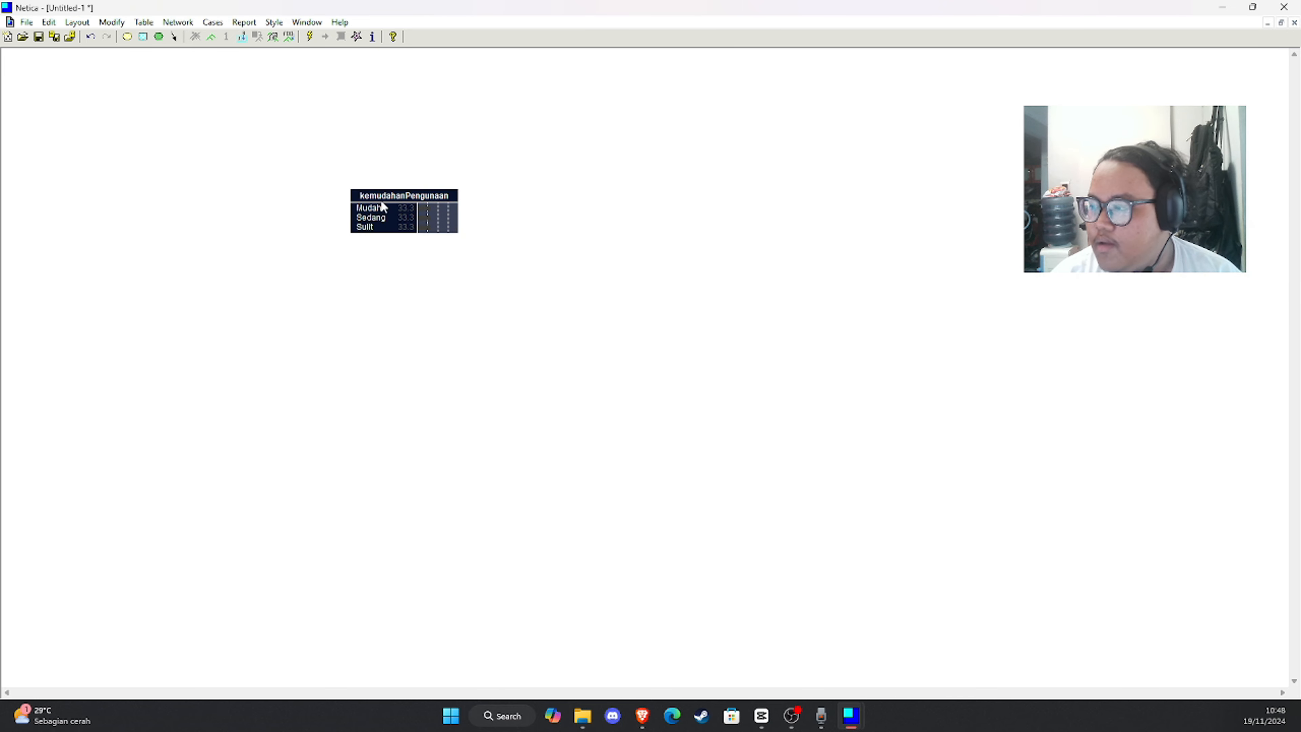
# Add a second nature node above and beside kemudahanPengunaan and name it kebutuhanProfessional
pyautogui.click(128, 37)
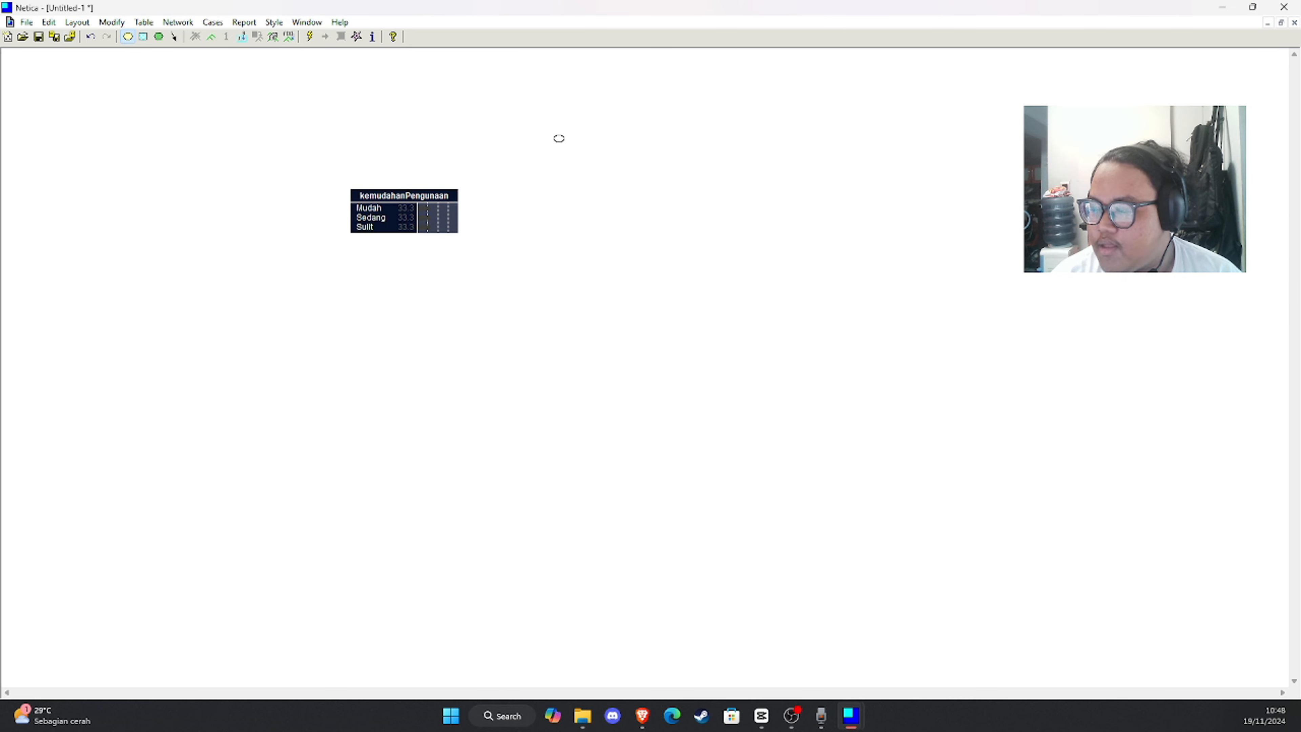
pyautogui.click(556, 138)
pyautogui.moveTo(551, 134); pyautogui.dragTo(584, 143)
pyautogui.doubleClick(584, 143)
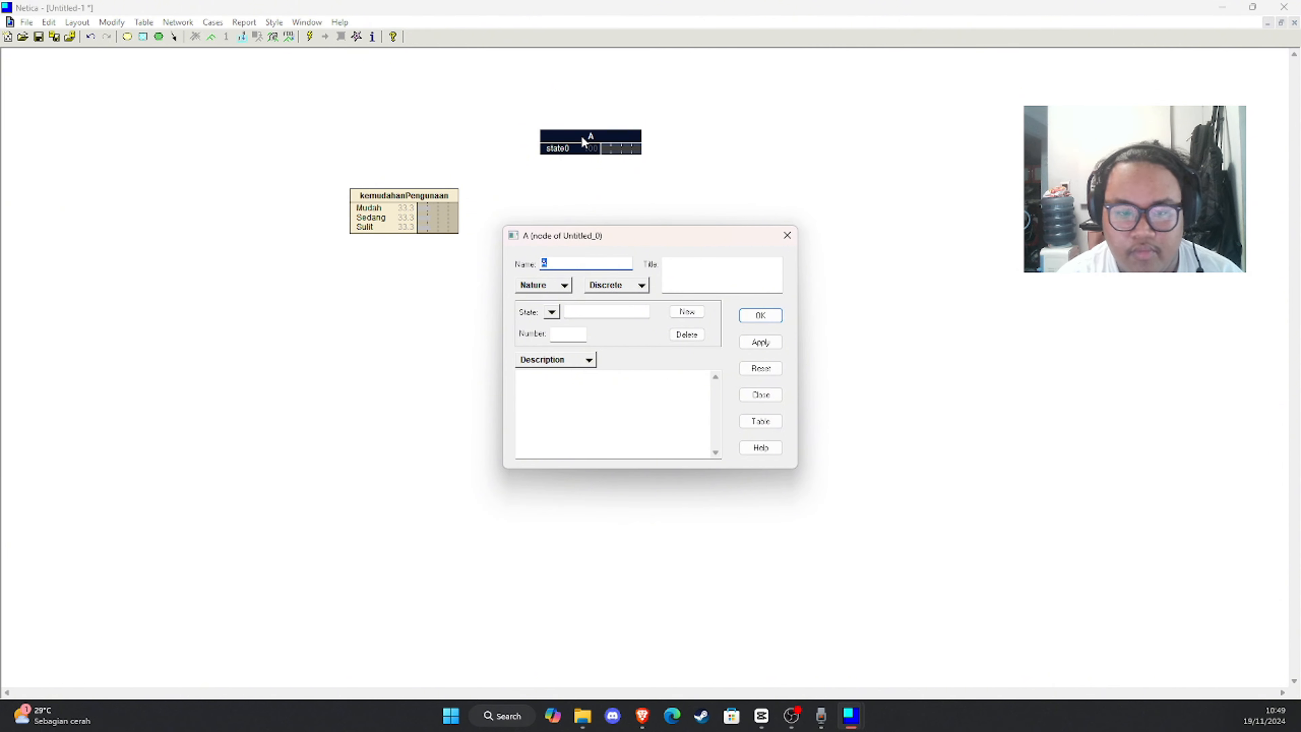
pyautogui.write('kebutuhanFin')
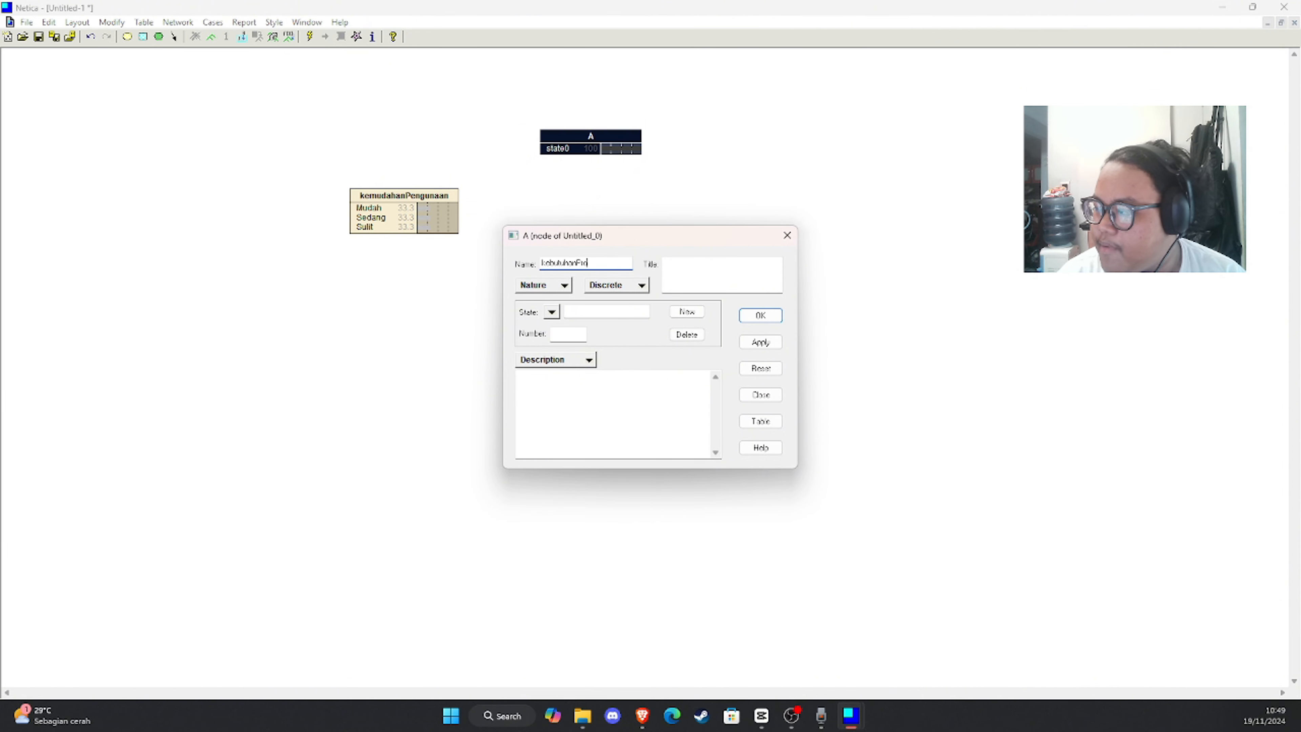
pyautogui.write('fessional')
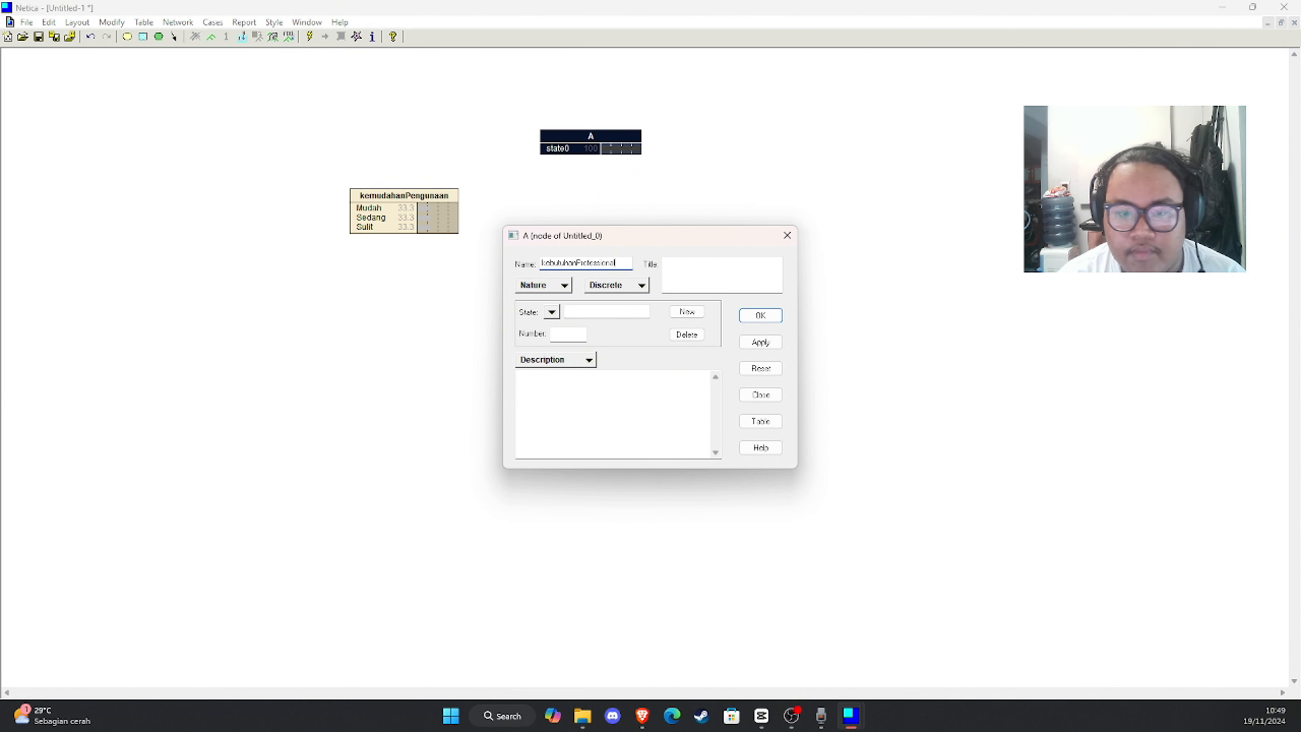
# Enter the states Ya and Tidak for the kebutuhanProfessional node and try to apply them
pyautogui.click(616, 310)
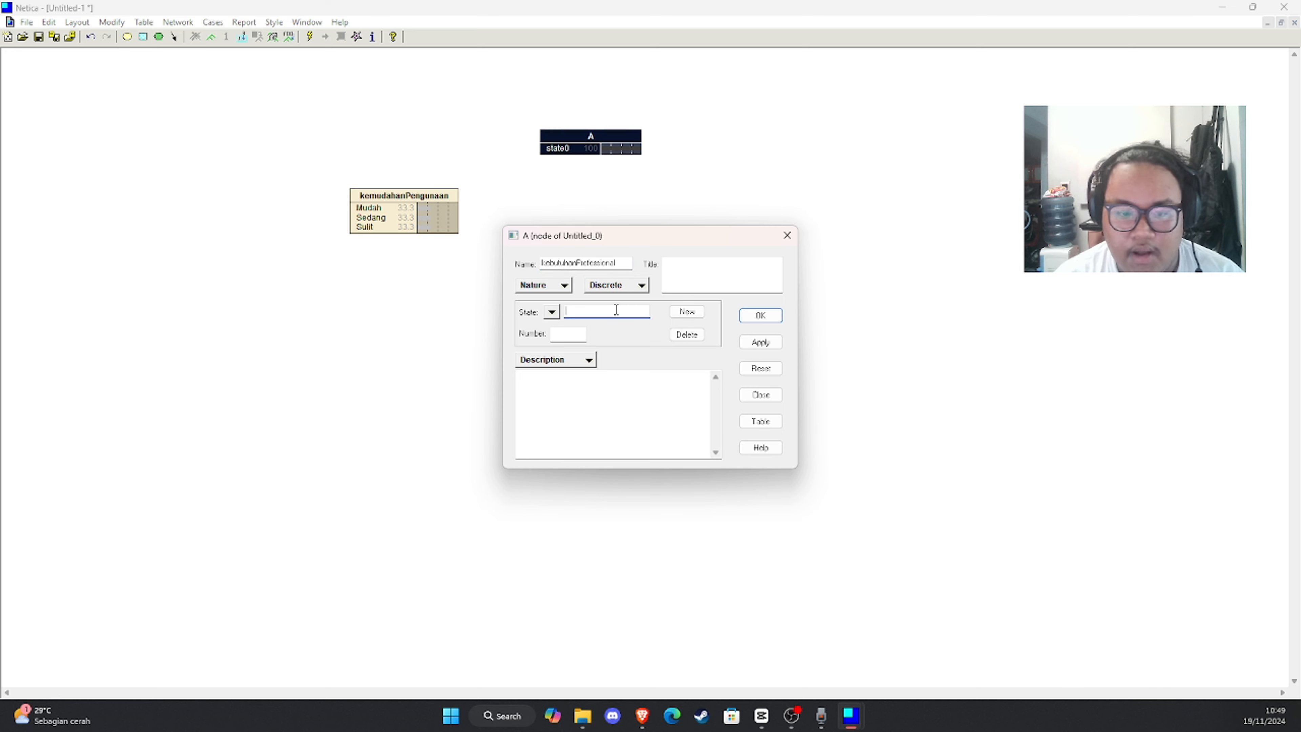
pyautogui.write('Ya')
pyautogui.click(674, 314)
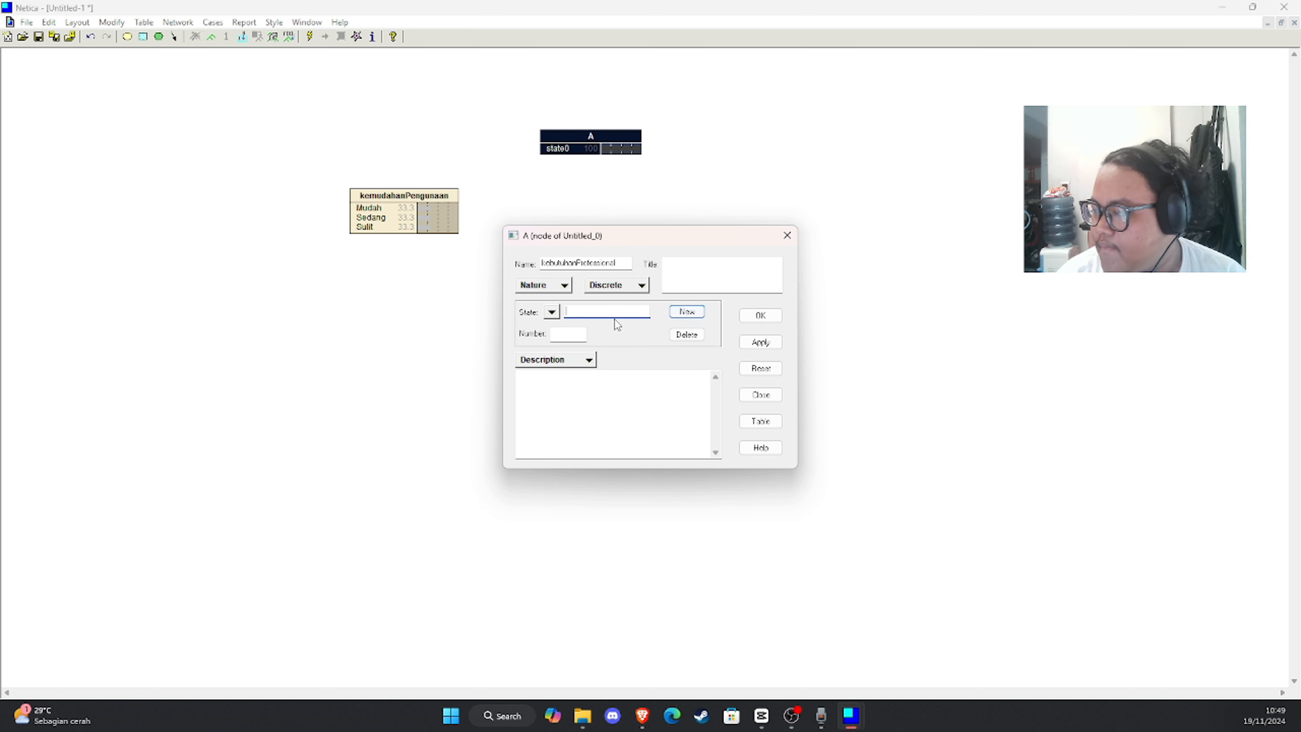
pyautogui.write('Tidak')
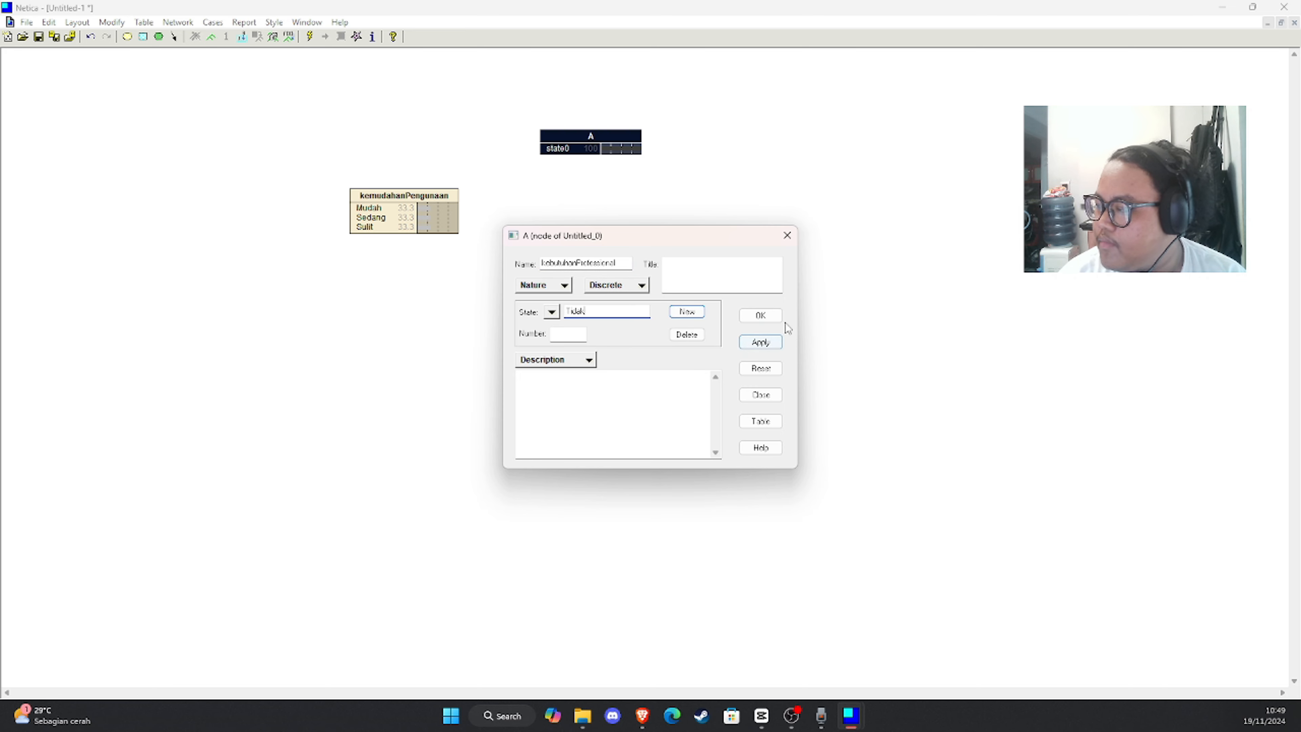
pyautogui.click(760, 341)
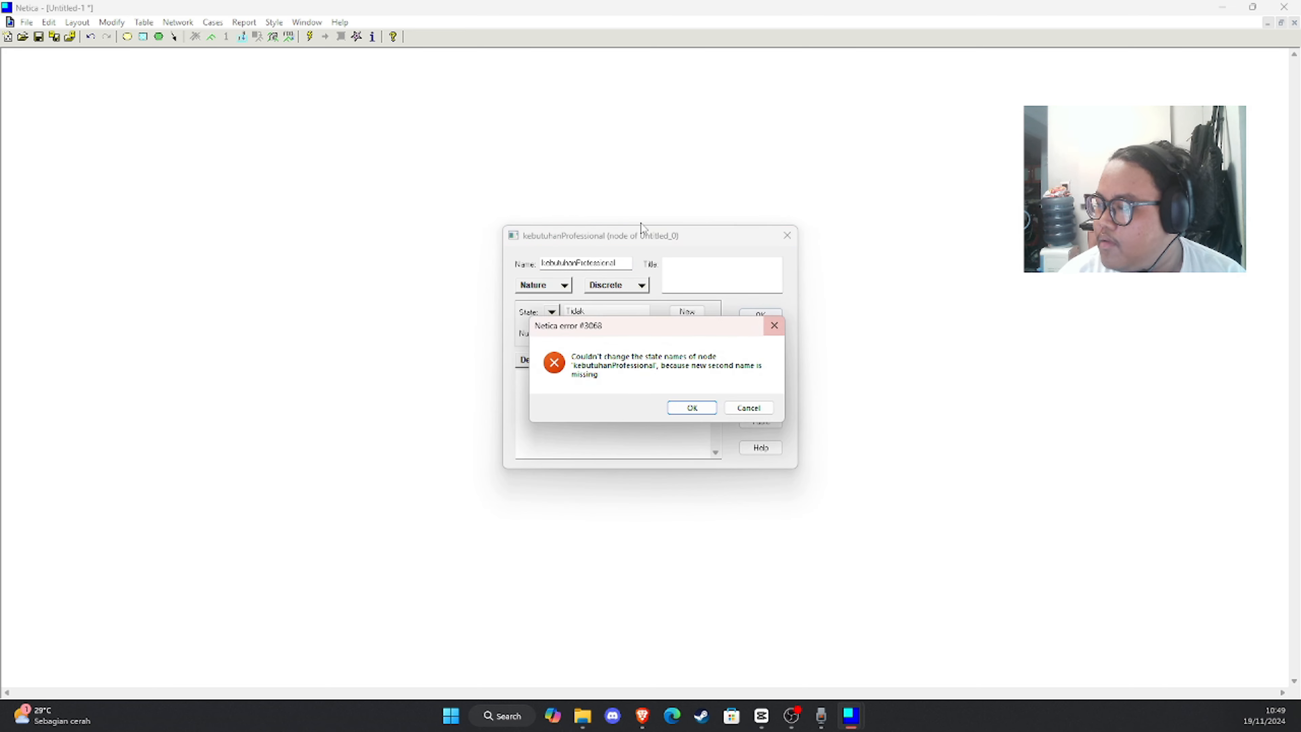
pyautogui.click(709, 409)
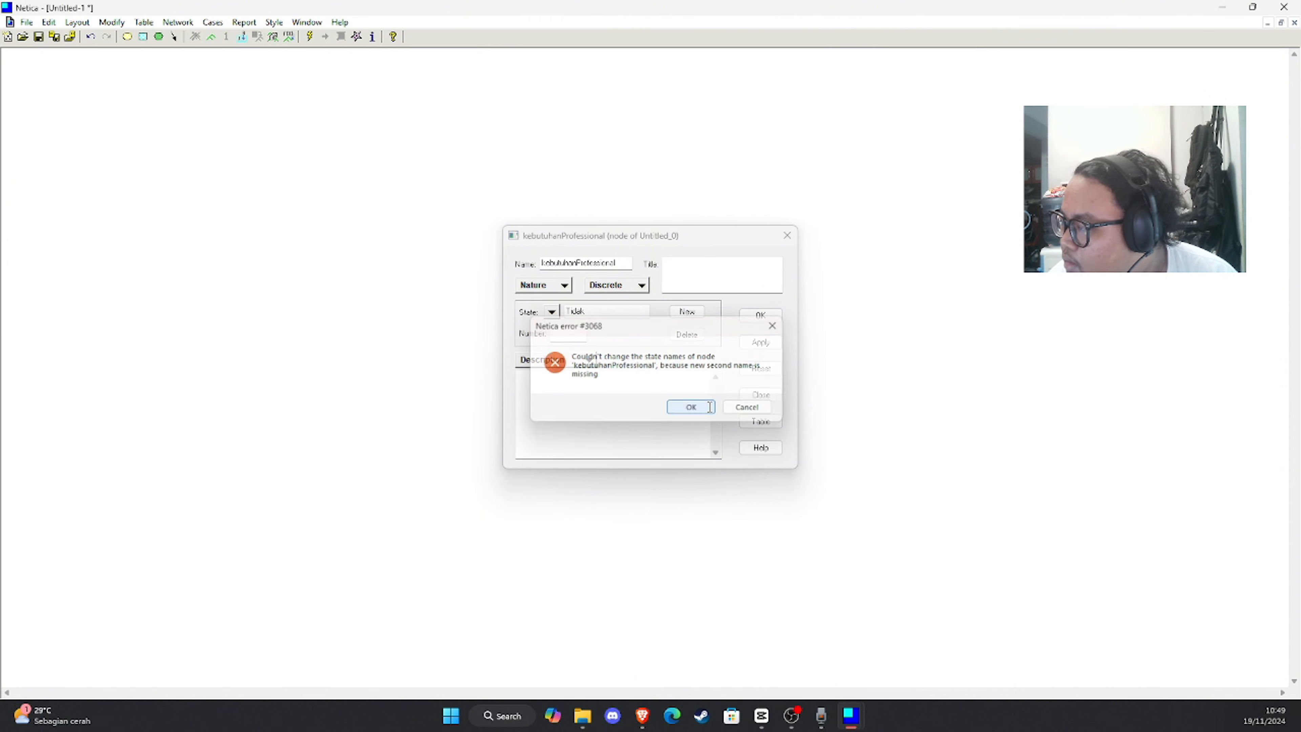
# Try to replace the current state name with Ya, add Tidak as a new state, and confirm the node
pyautogui.click(617, 311)
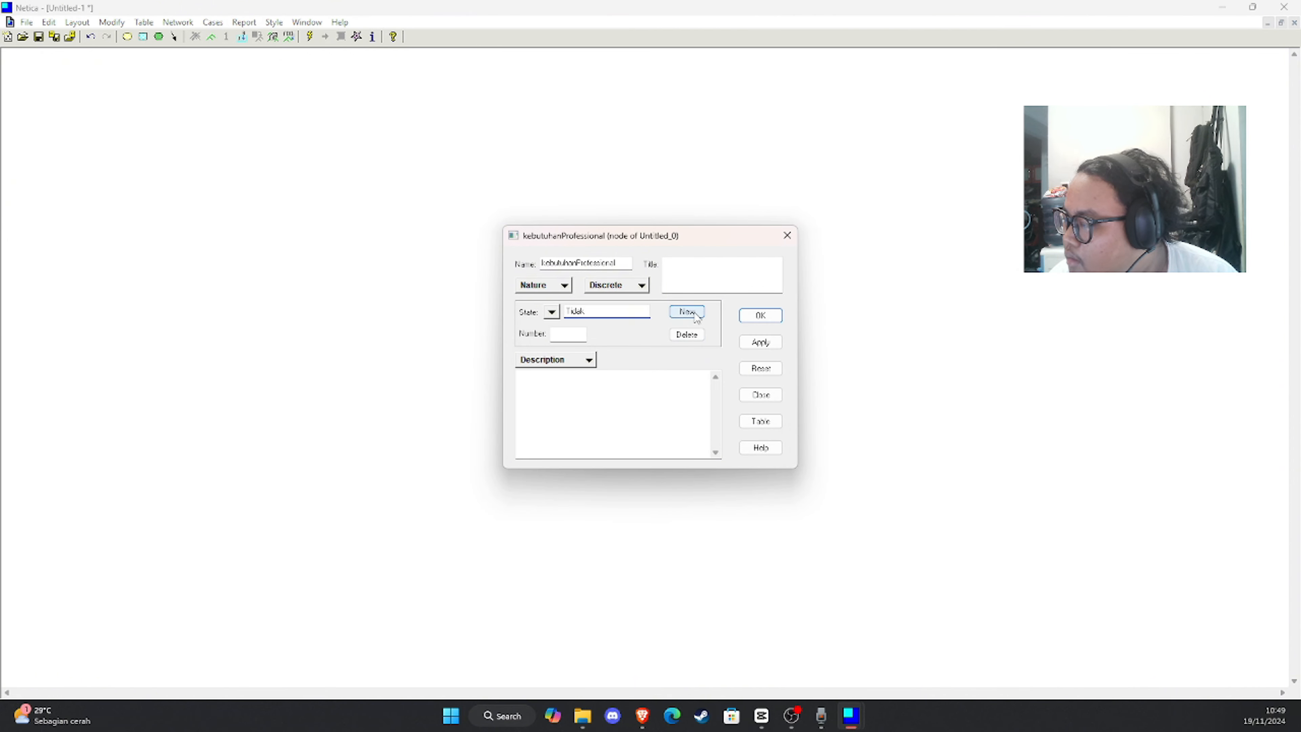
pyautogui.moveTo(616, 312); pyautogui.dragTo(448, 309)
pyautogui.write('1')
pyautogui.click(686, 312)
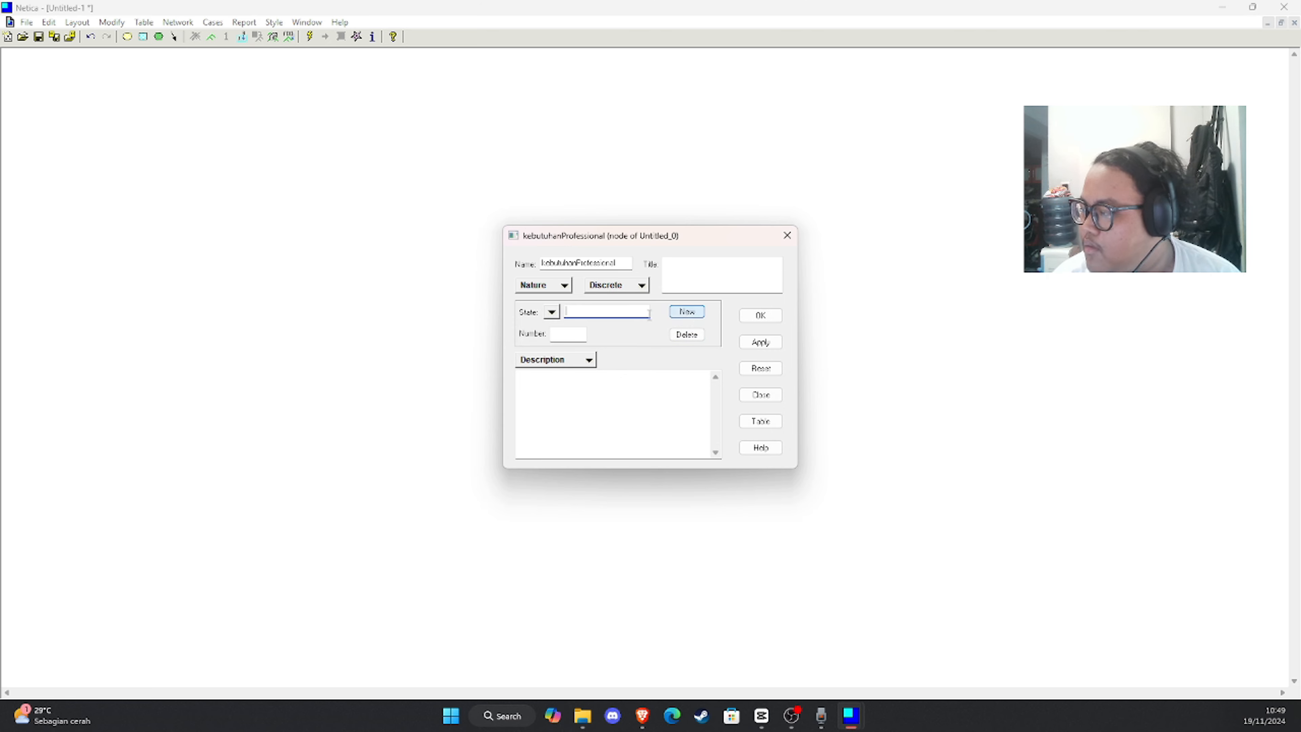
pyautogui.write('idak')
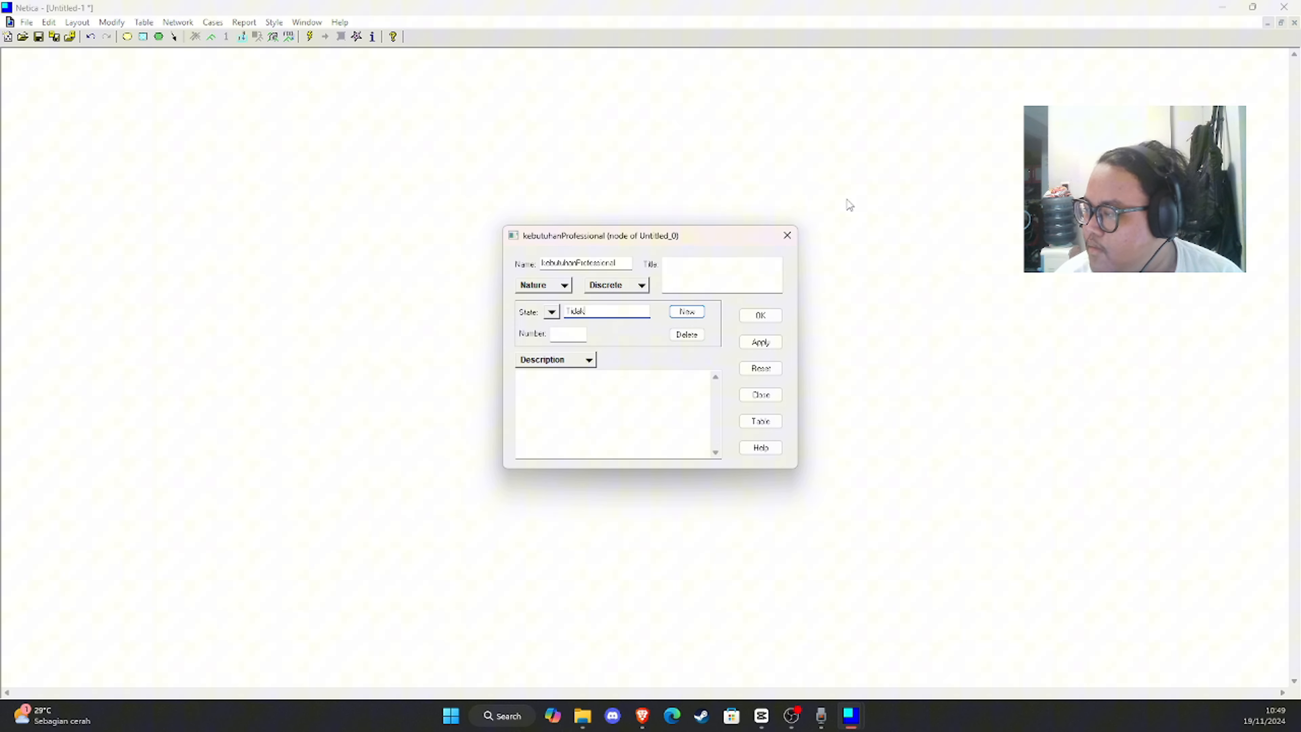
pyautogui.click(761, 314)
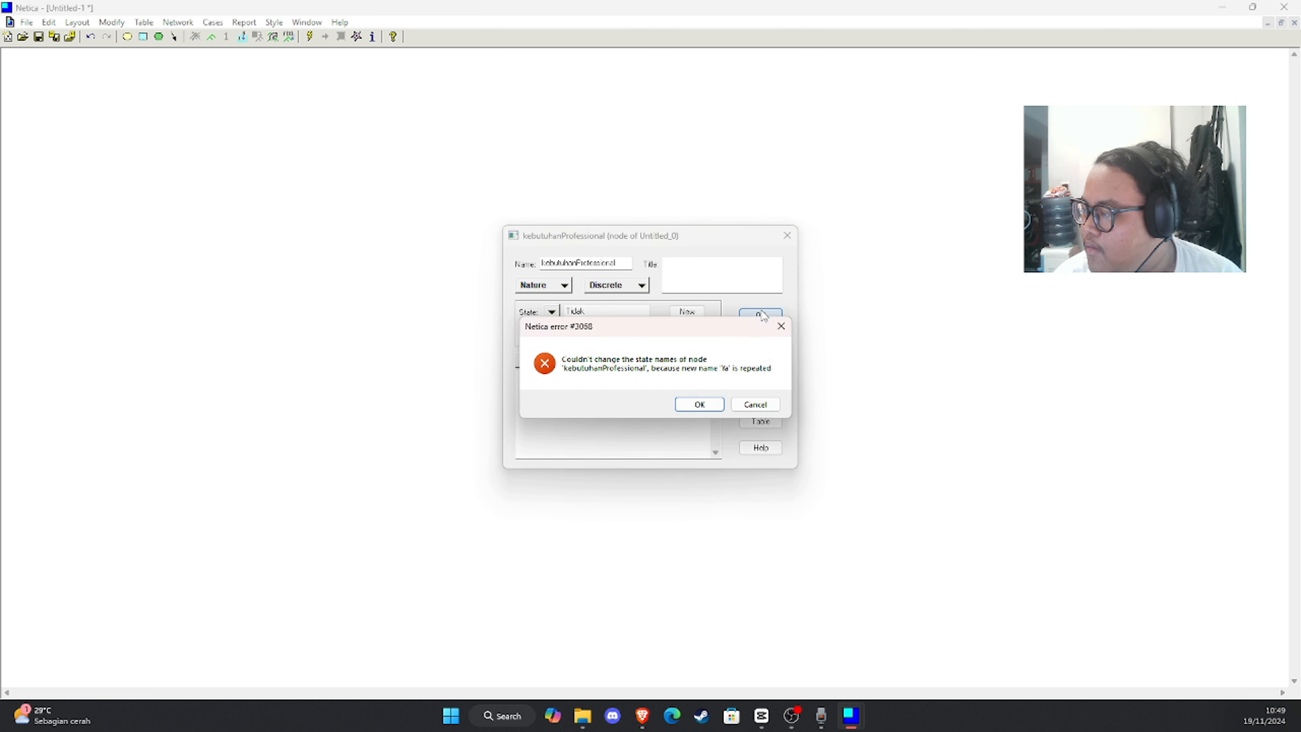
pyautogui.click(723, 404)
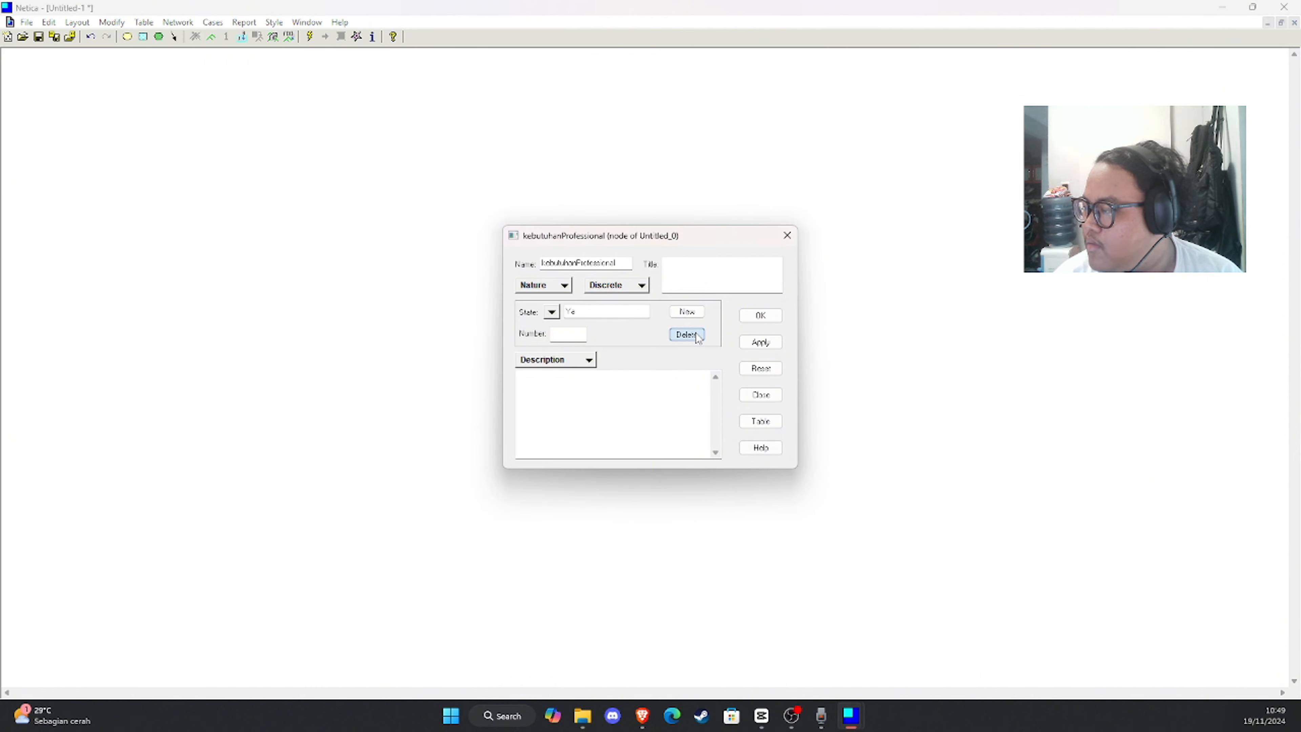
# Delete the repeated Ya state, enter Tidak as the second state, and confirm the kebutuhanProfessional node
pyautogui.click(697, 336)
pyautogui.click(729, 404)
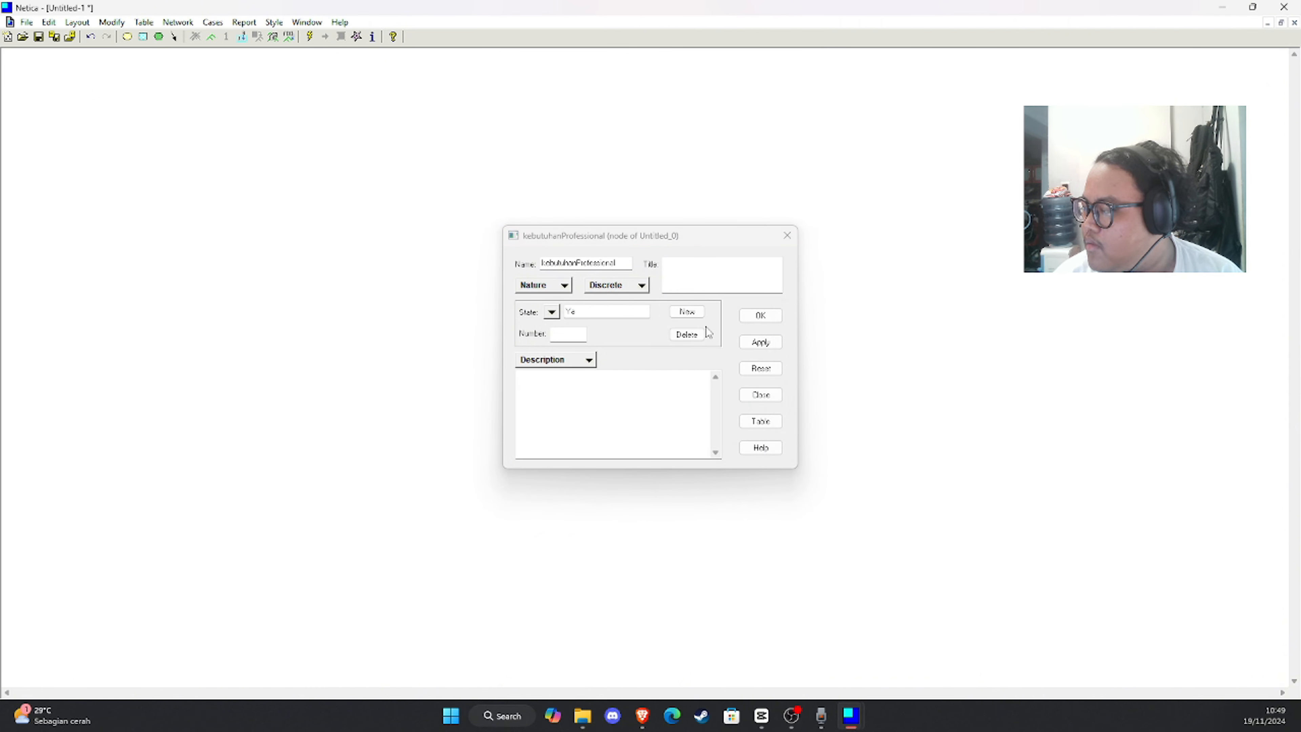
pyautogui.write('Tidak')
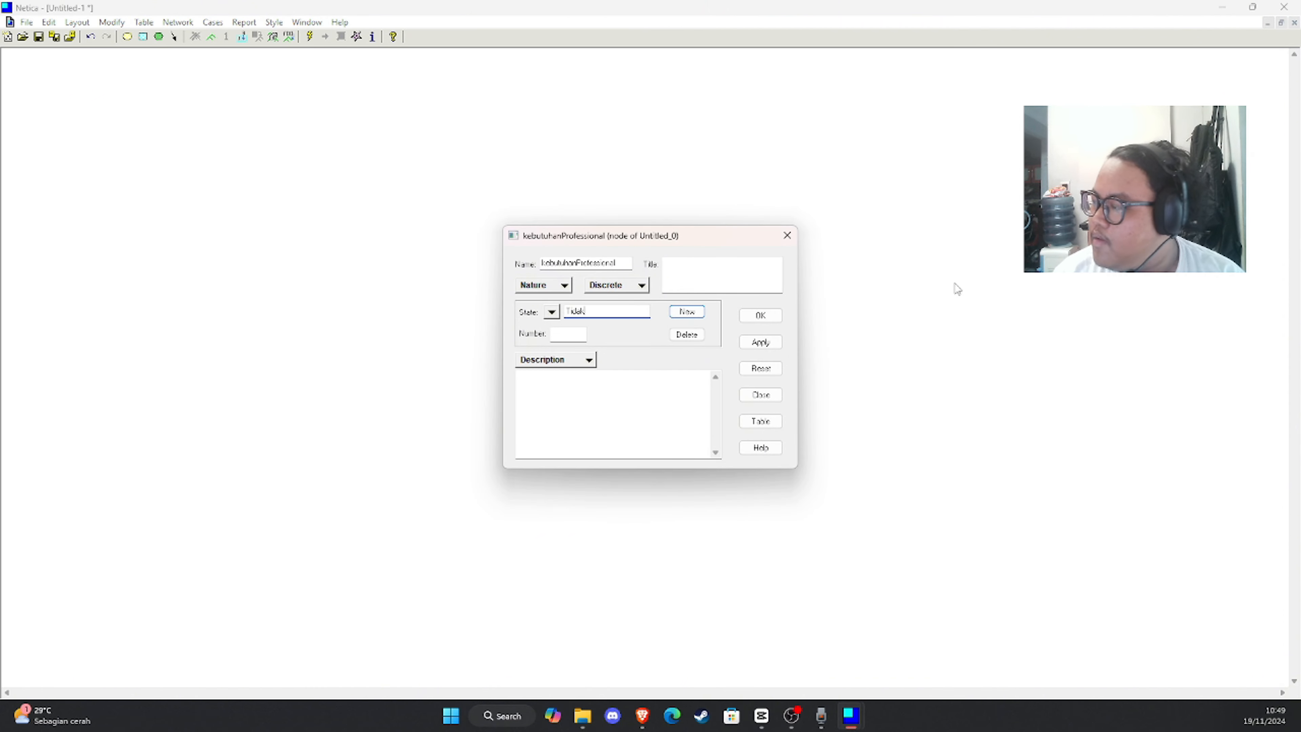
pyautogui.click(760, 315)
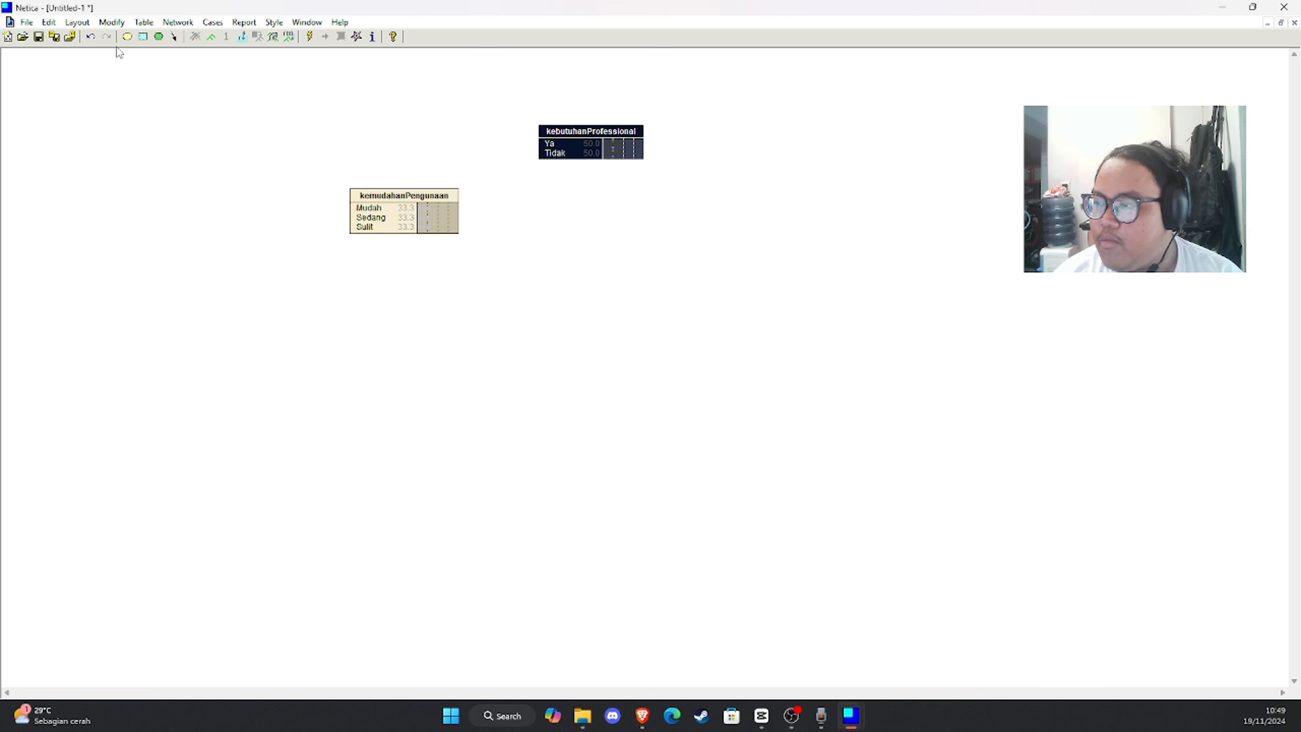
# Add a third nature node on the far side of kebutuhanProfessional and name it biaya
pyautogui.click(127, 36)
pyautogui.click(820, 180)
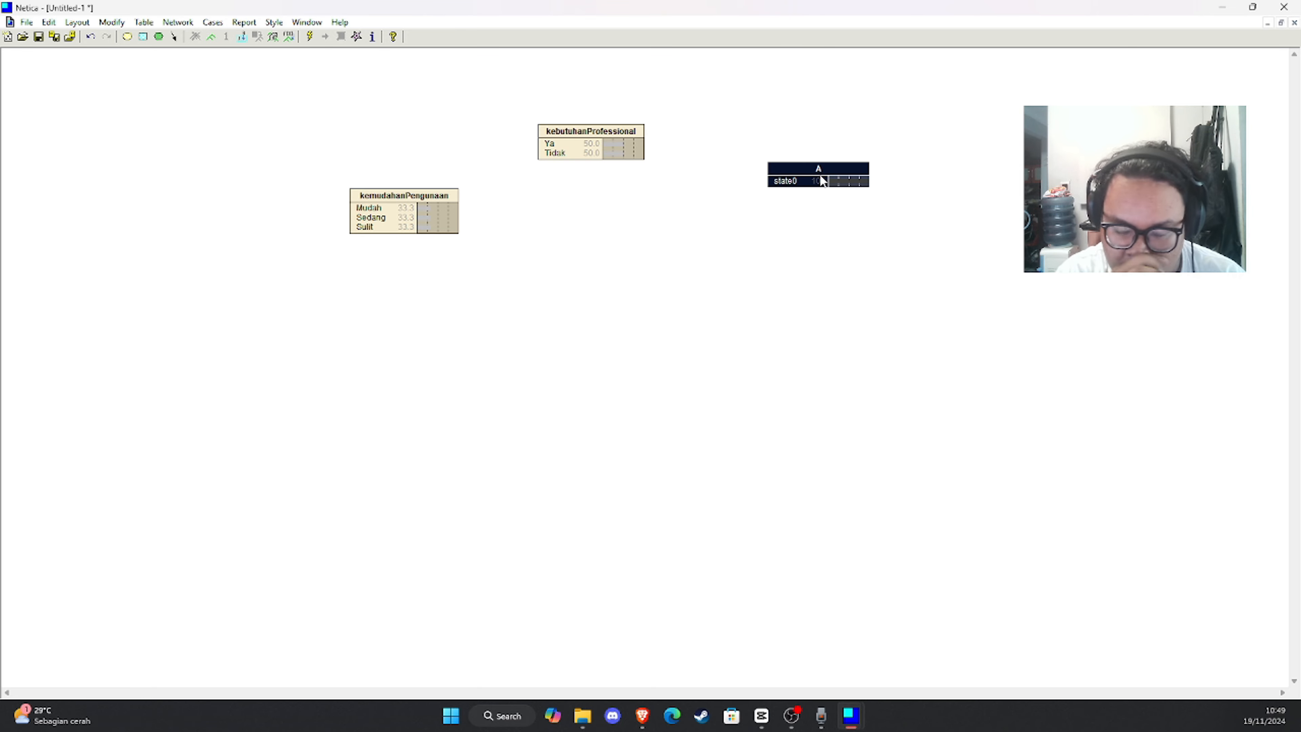
pyautogui.doubleClick(808, 175)
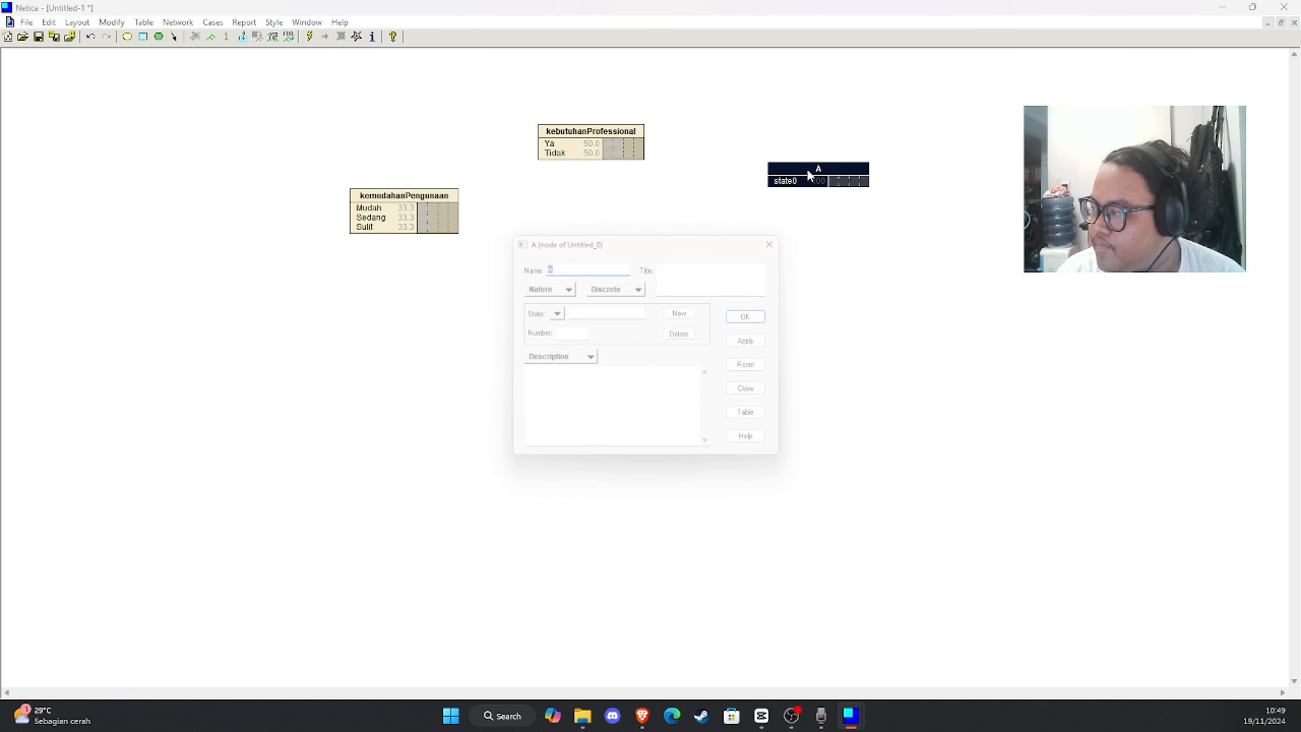
pyautogui.write('biya')
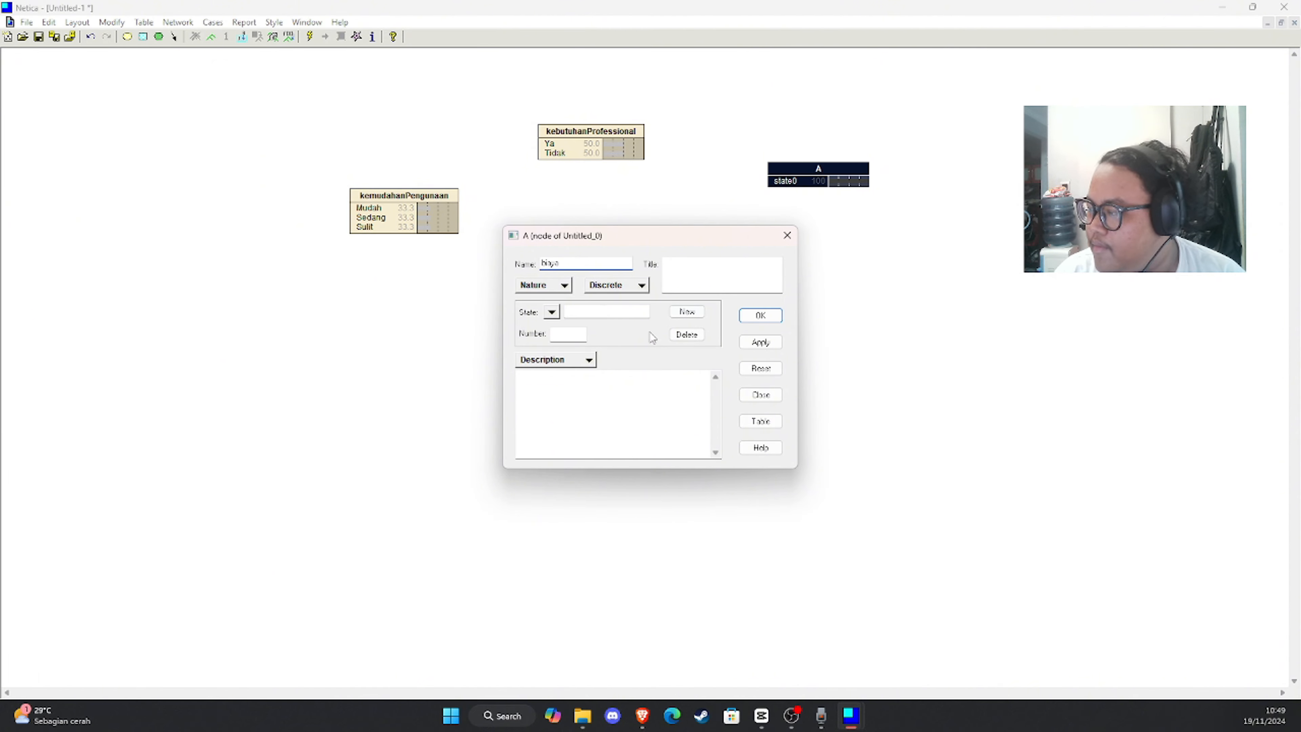
# Give the biaya node the states Murah, Sedang and Mahal, and reposition it roughly level with kemudahanPengunaan
pyautogui.click(610, 310)
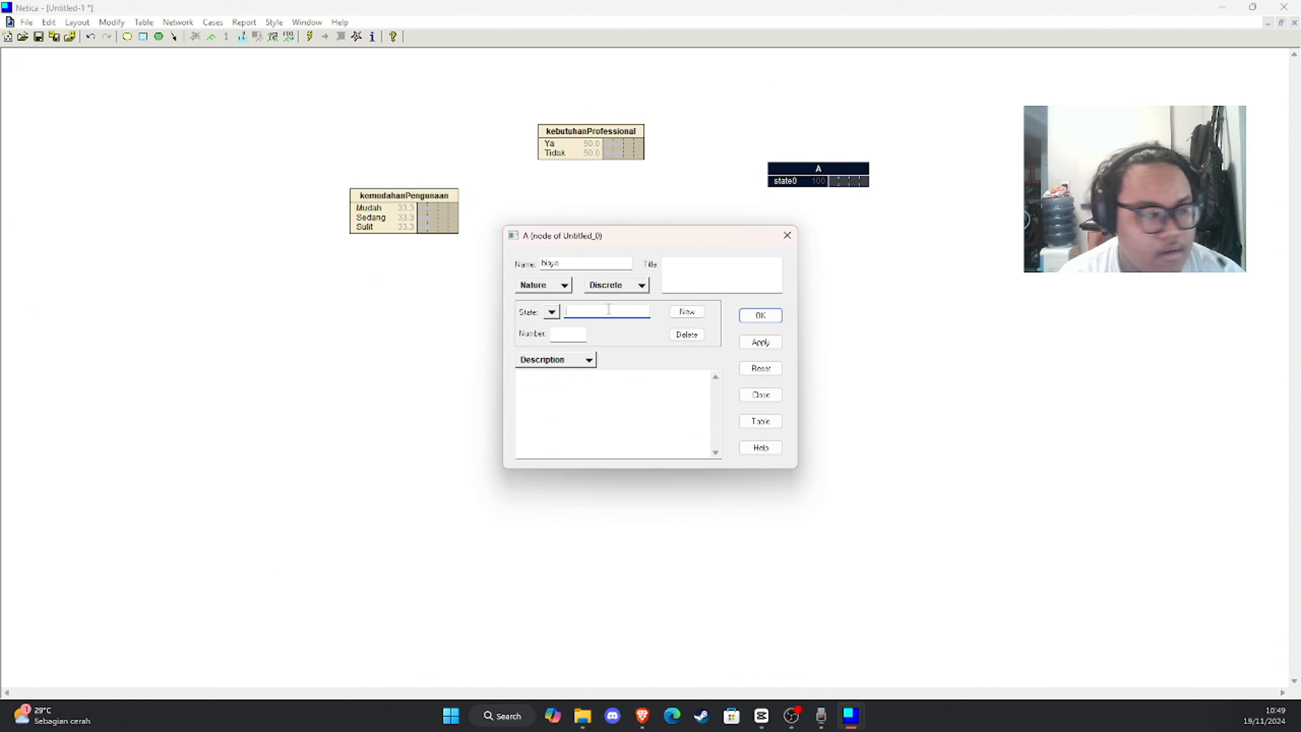
pyautogui.write('Murah')
pyautogui.click(687, 312)
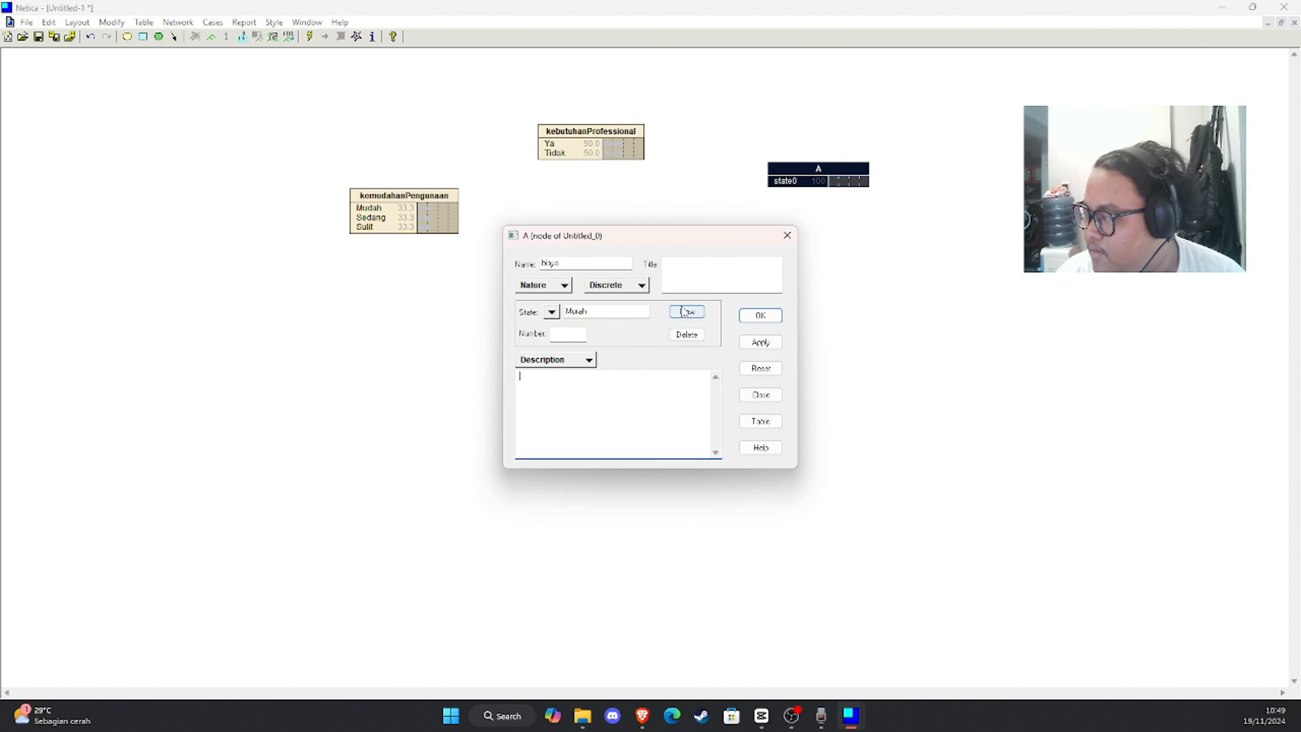
pyautogui.write('Sedang')
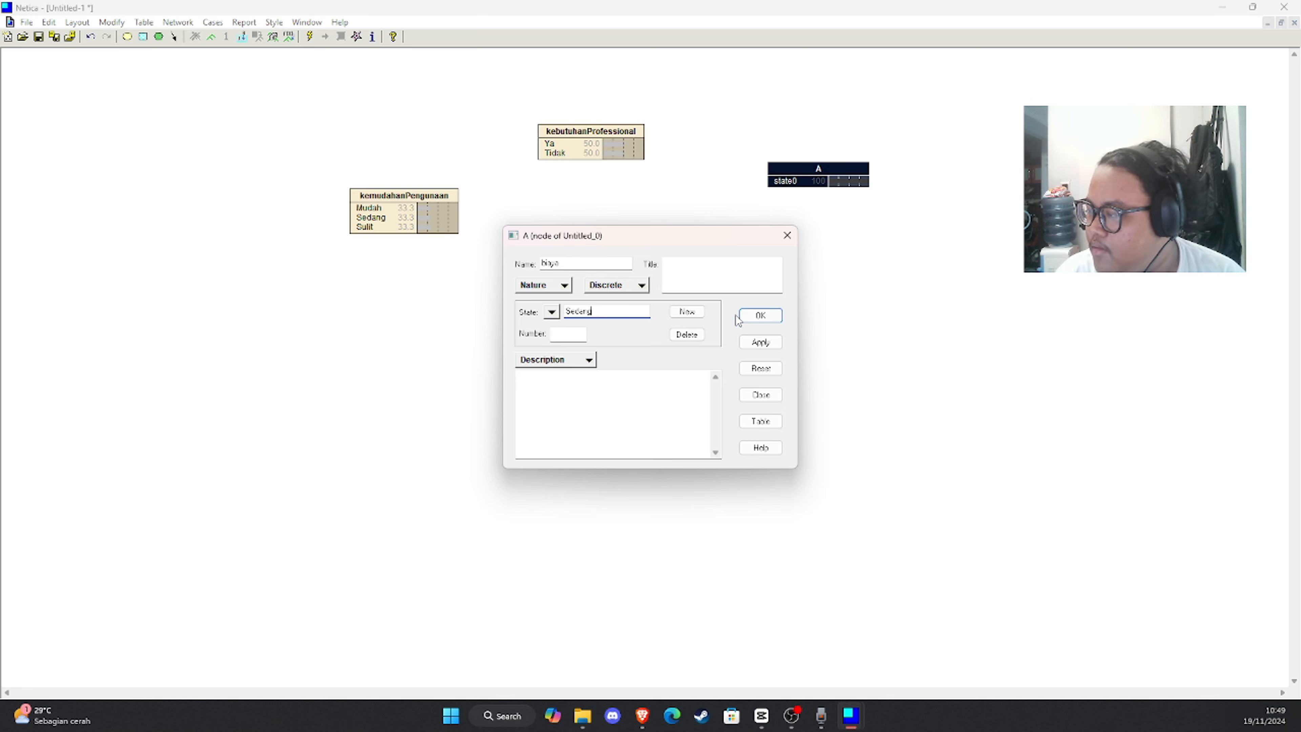
pyautogui.click(686, 311)
pyautogui.write('Mahal')
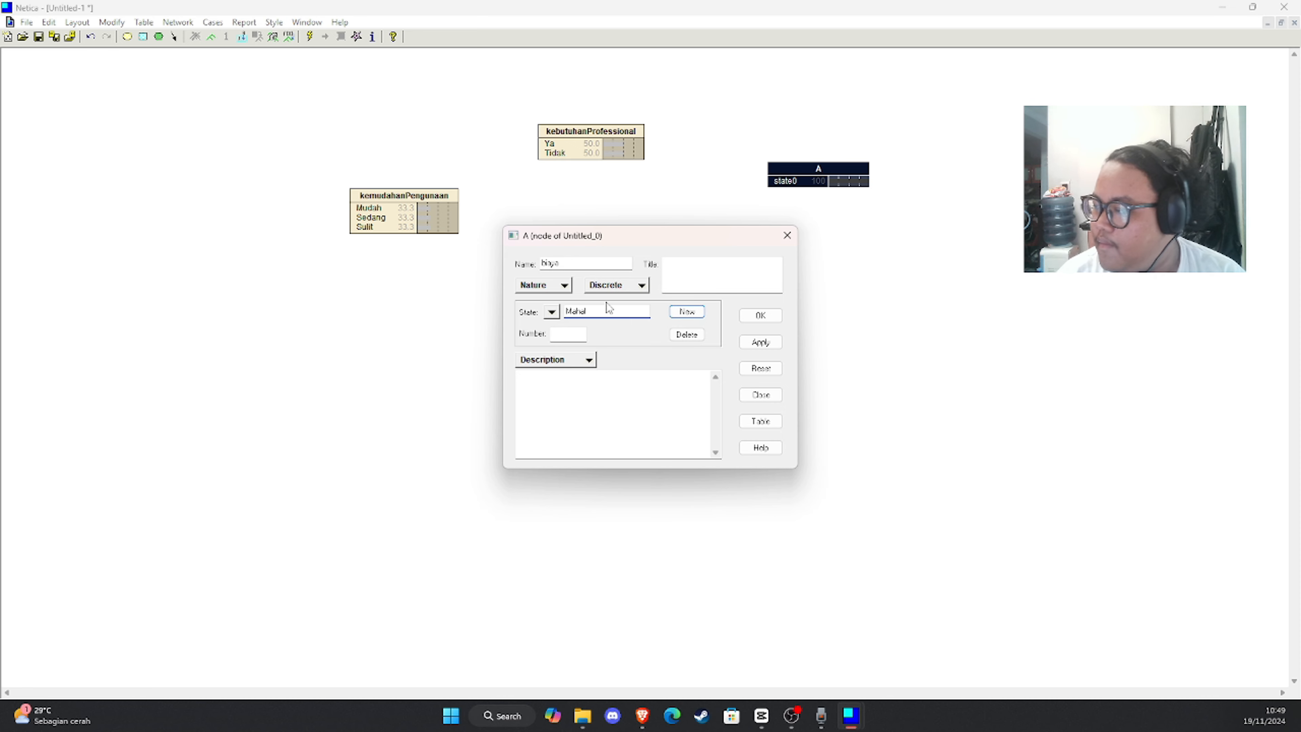
pyautogui.click(760, 315)
pyautogui.moveTo(839, 167); pyautogui.dragTo(787, 209)
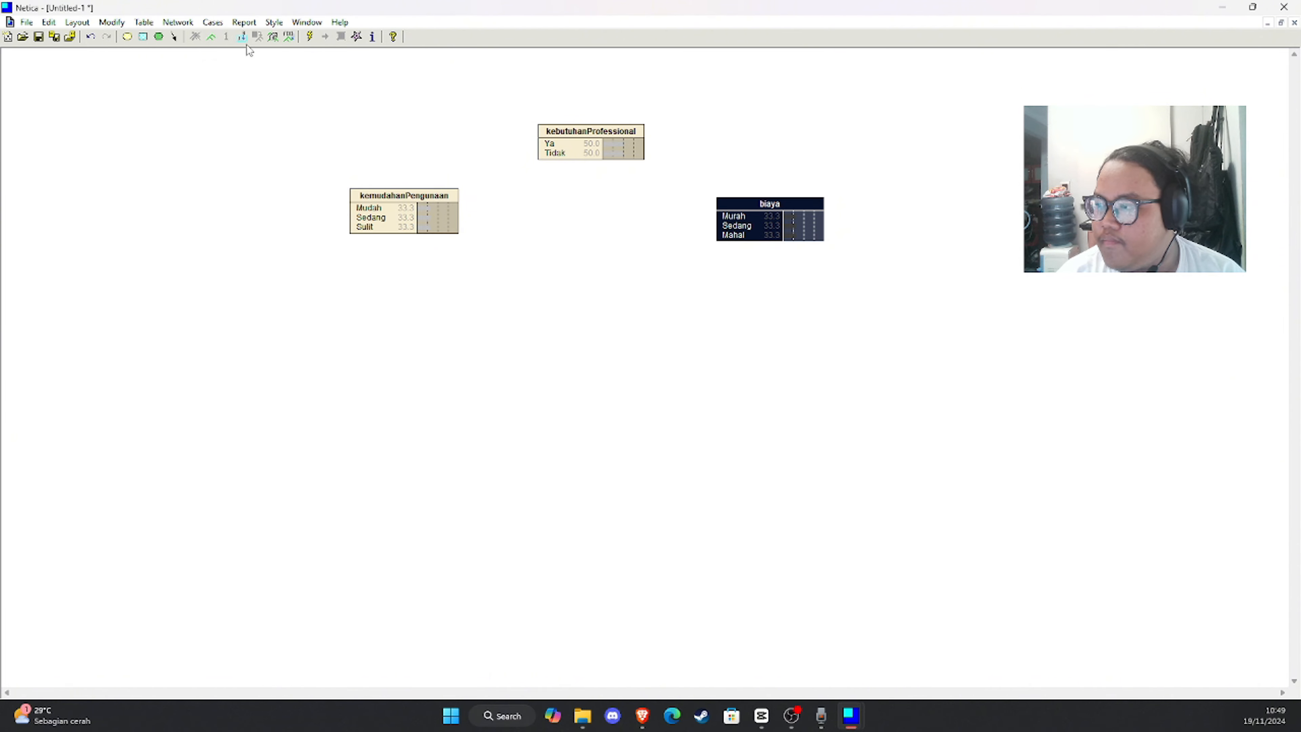
# Add a fourth nature node centred below the other three and name it sistemOperasi
pyautogui.click(127, 36)
pyautogui.click(513, 337)
pyautogui.moveTo(535, 336); pyautogui.dragTo(618, 330)
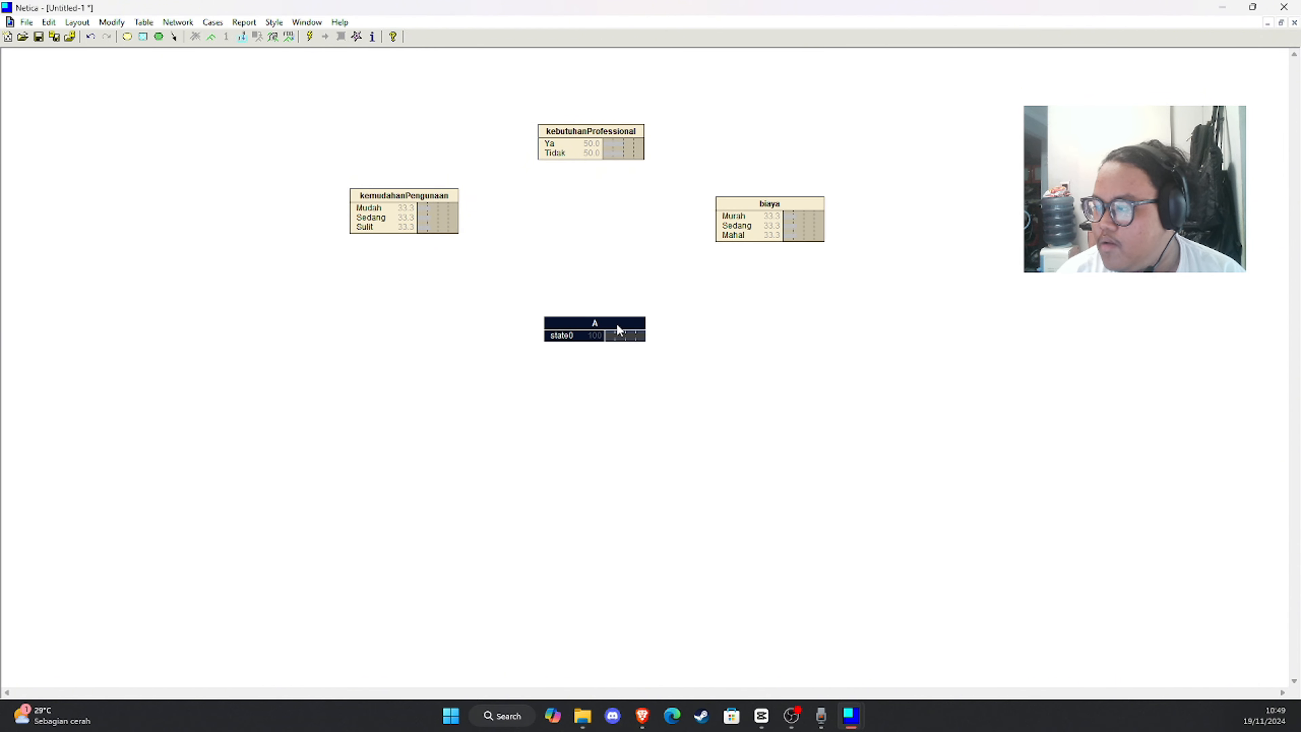
pyautogui.doubleClick(618, 330)
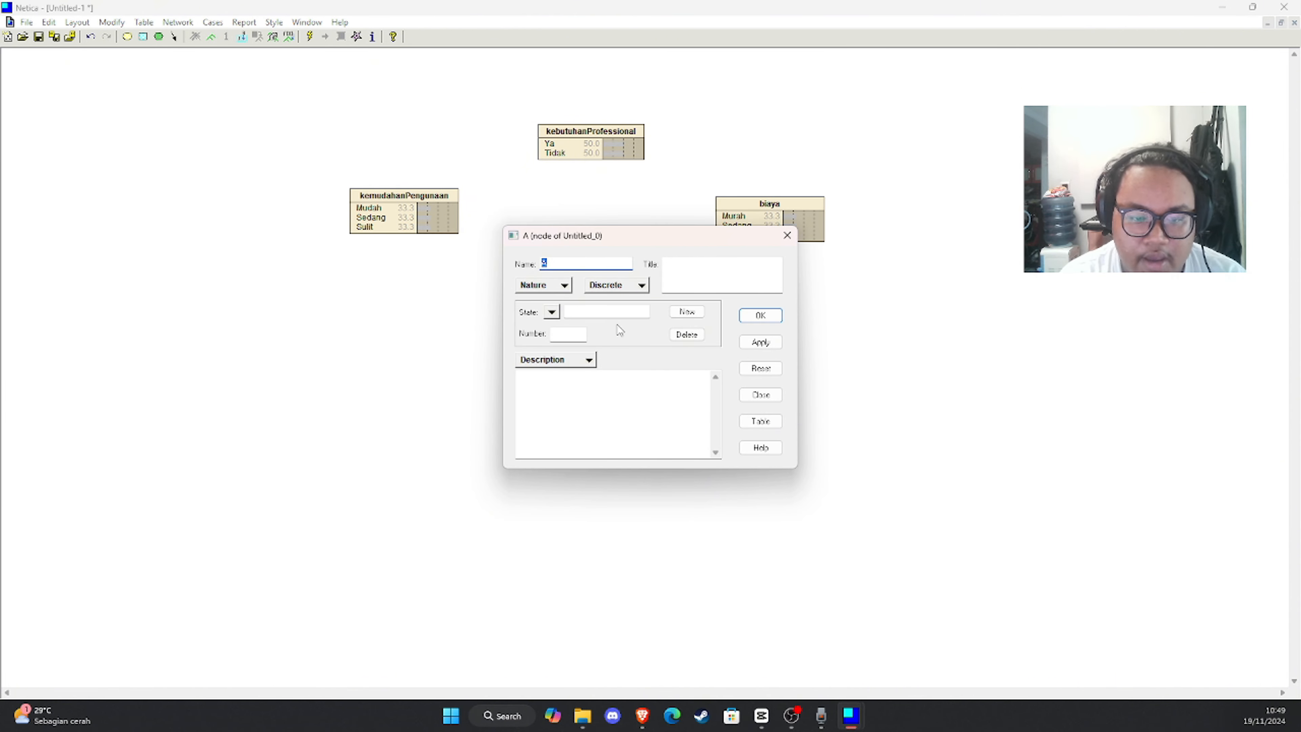
pyautogui.write('sistemOperas')
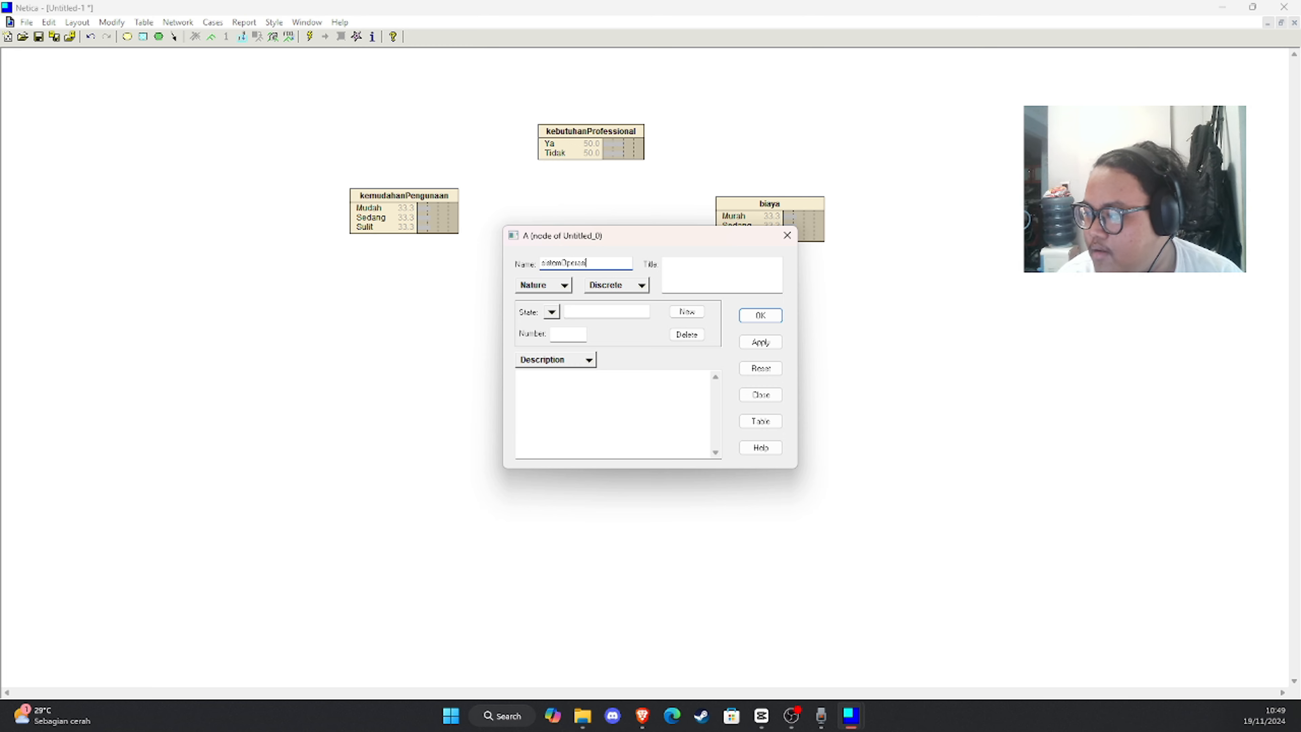
pyautogui.write('i')
# Give the sistemOperasi node the states MacOS, Windows and Linux and confirm it
pyautogui.press('Tab')
pyautogui.press('Tab')
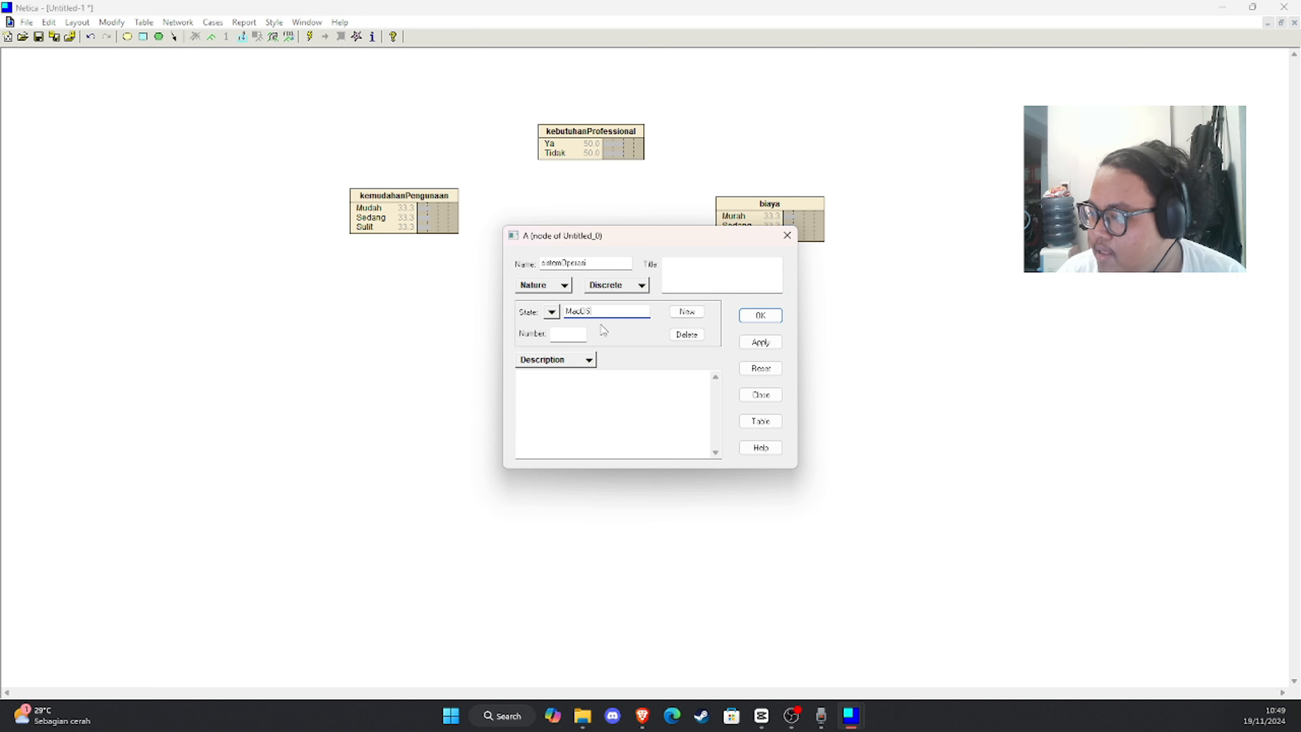
pyautogui.click(686, 312)
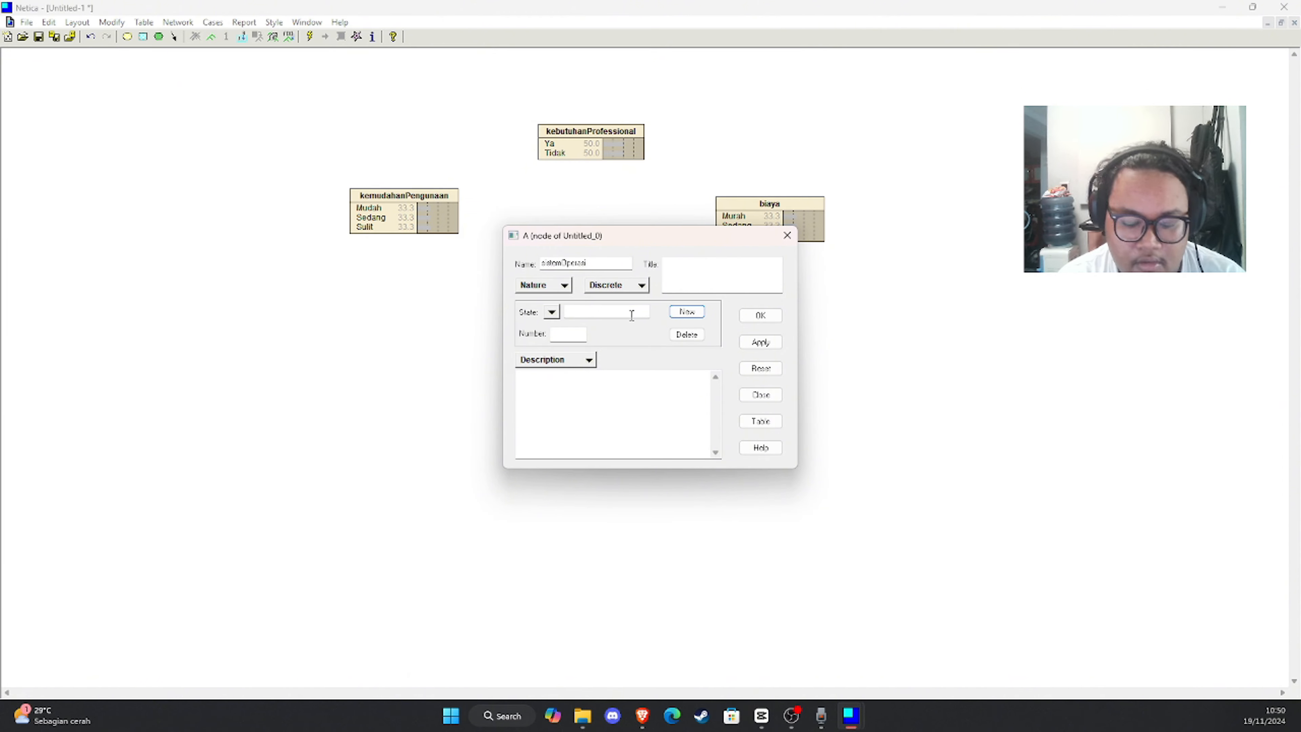
pyautogui.write('Windows')
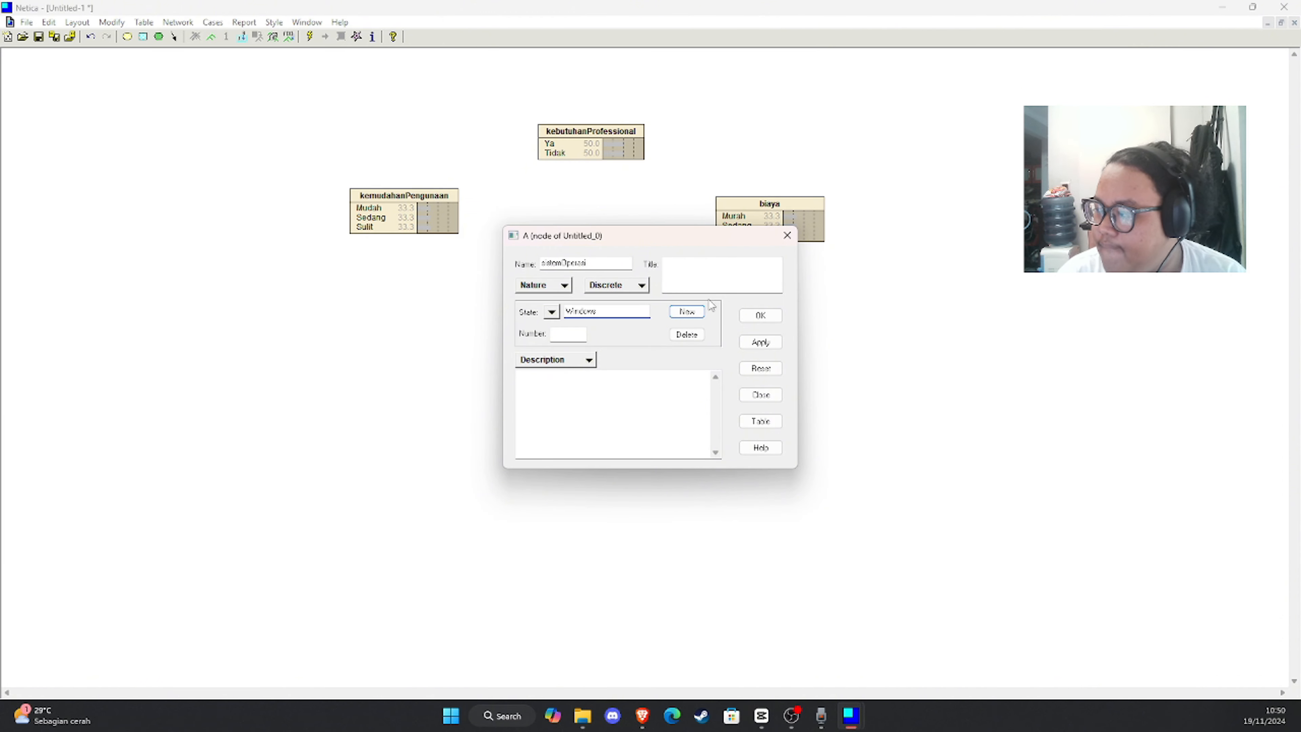
pyautogui.press('Return')
pyautogui.write('Linu')
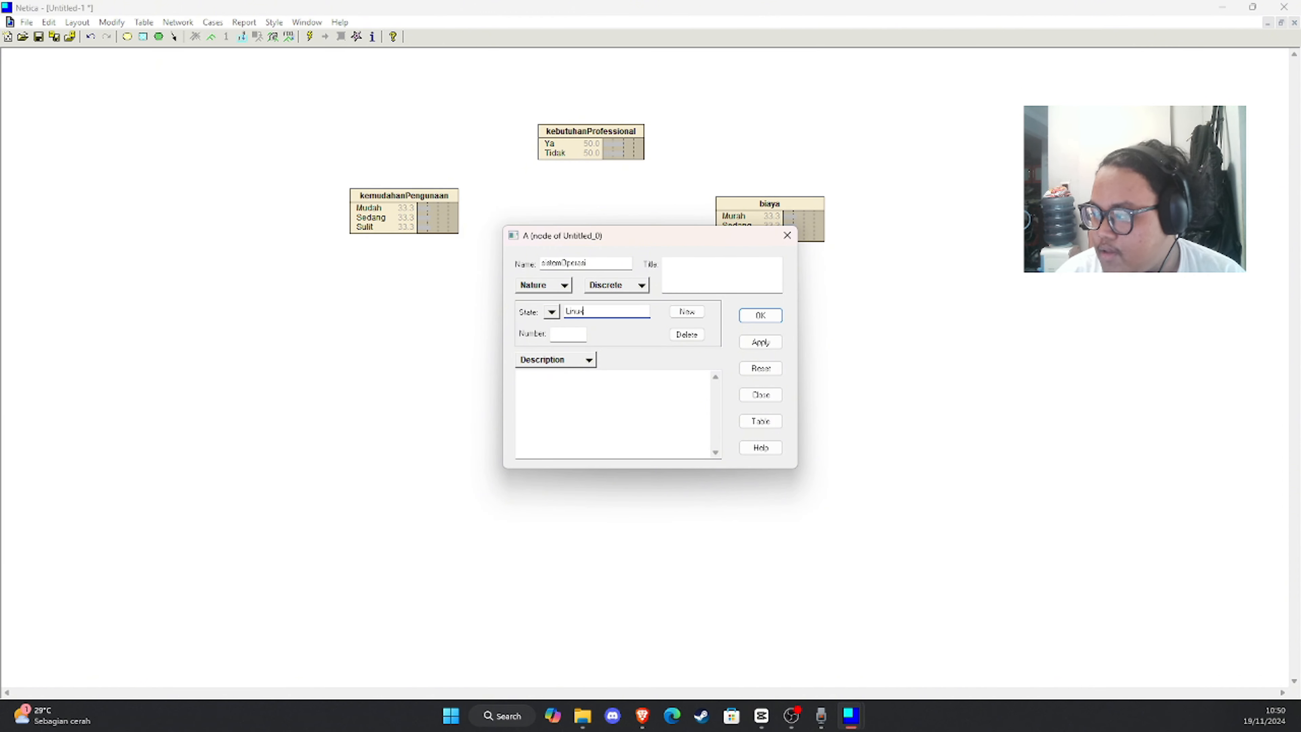
pyautogui.write('x')
pyautogui.click(744, 316)
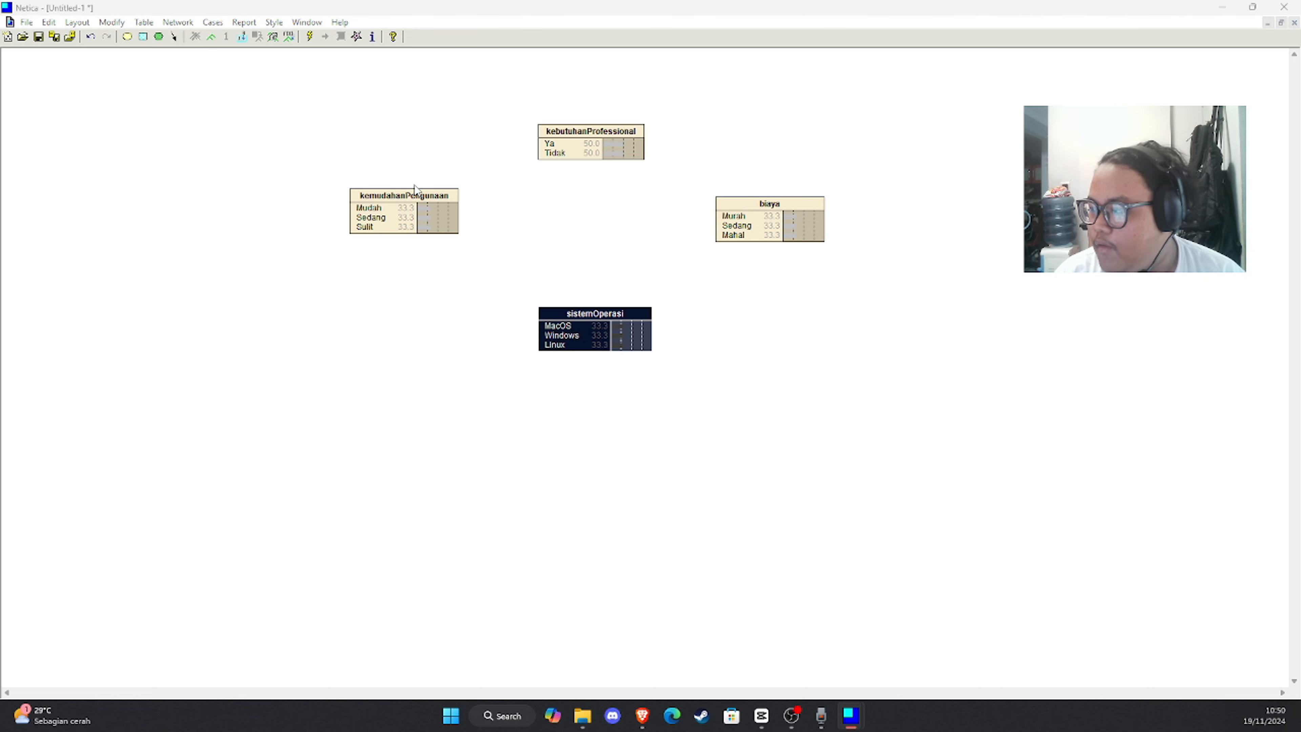
# Set the kemudahanPengunaan probabilities to Mudah 60, Sedang 30 and Sulit 10, and confirm the table
pyautogui.click(404, 196)
pyautogui.hotkey('ctrl', 't')
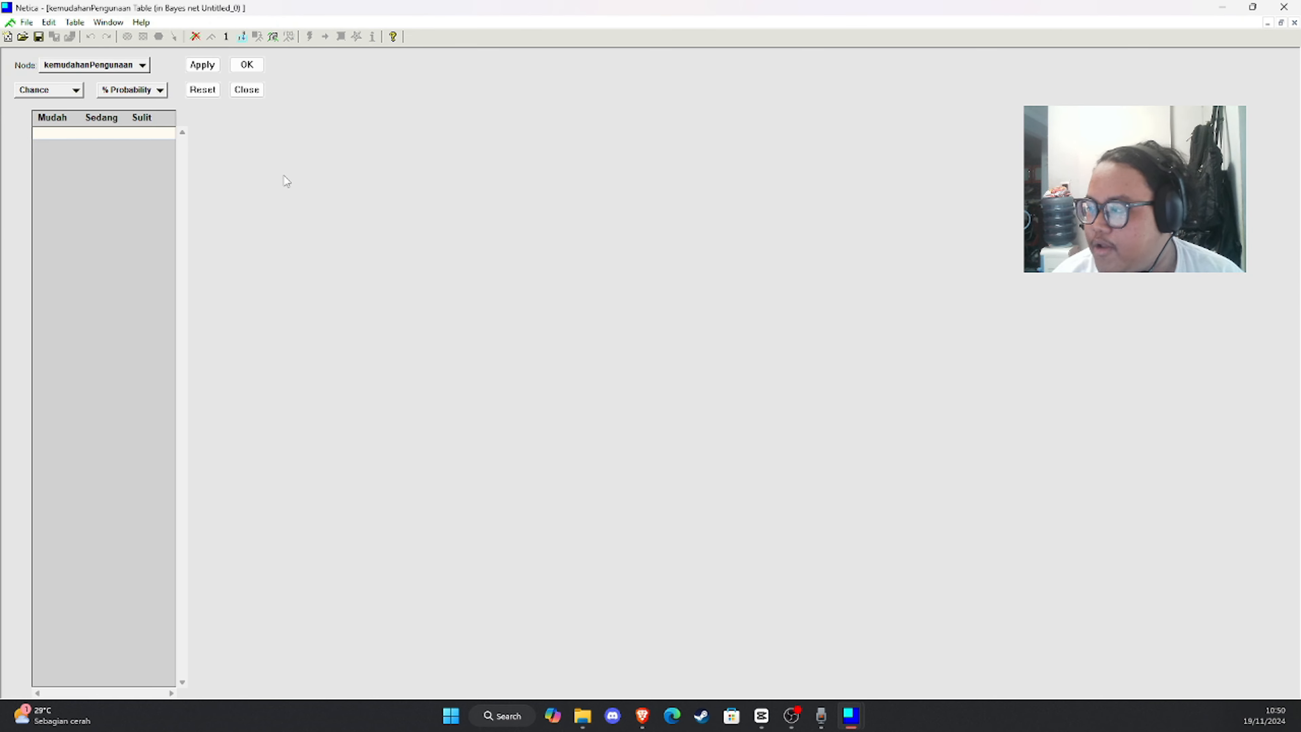
pyautogui.click(66, 132)
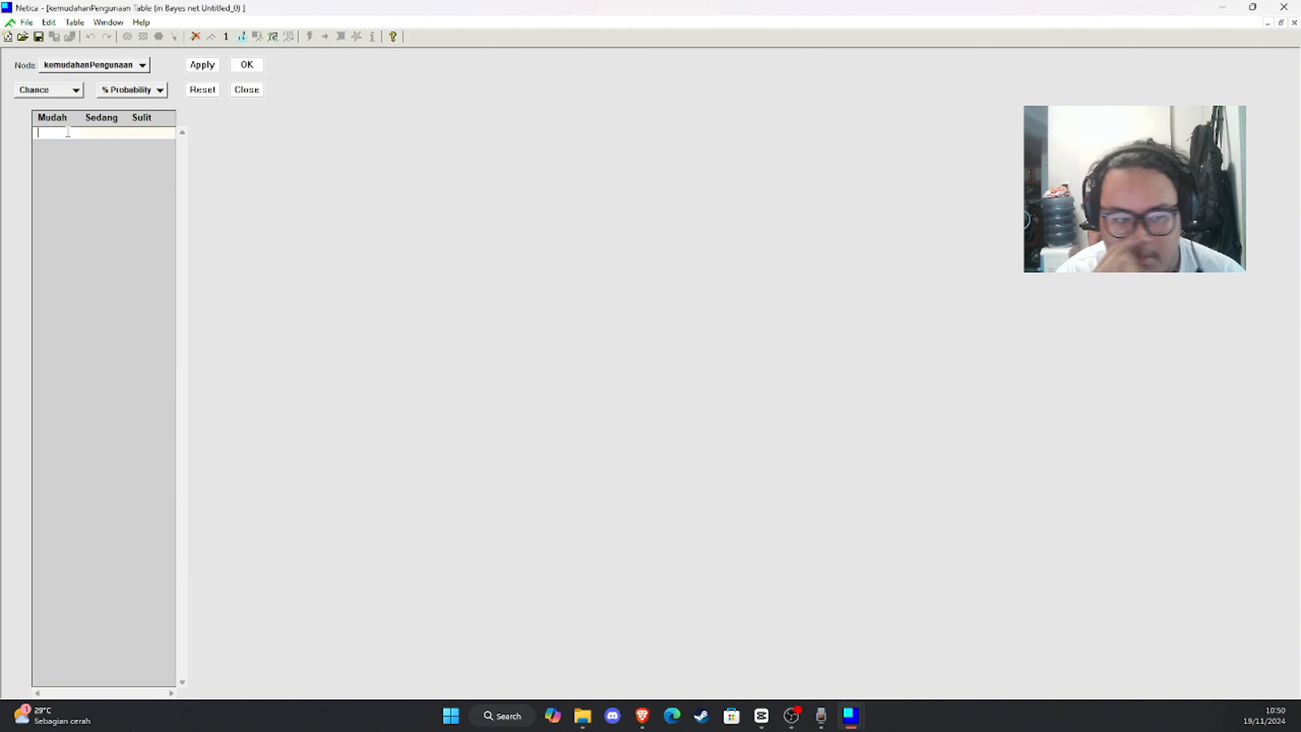
pyautogui.write('60')
pyautogui.press('Tab')
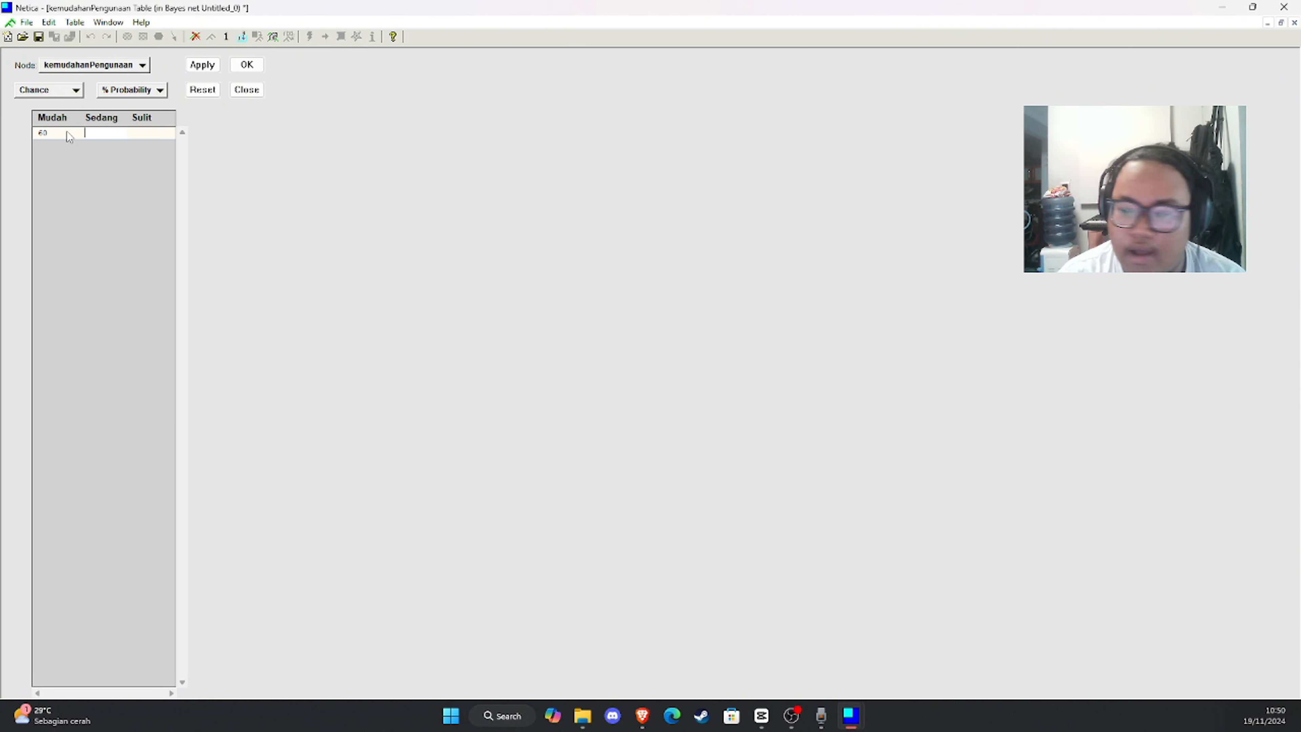
pyautogui.write('10')
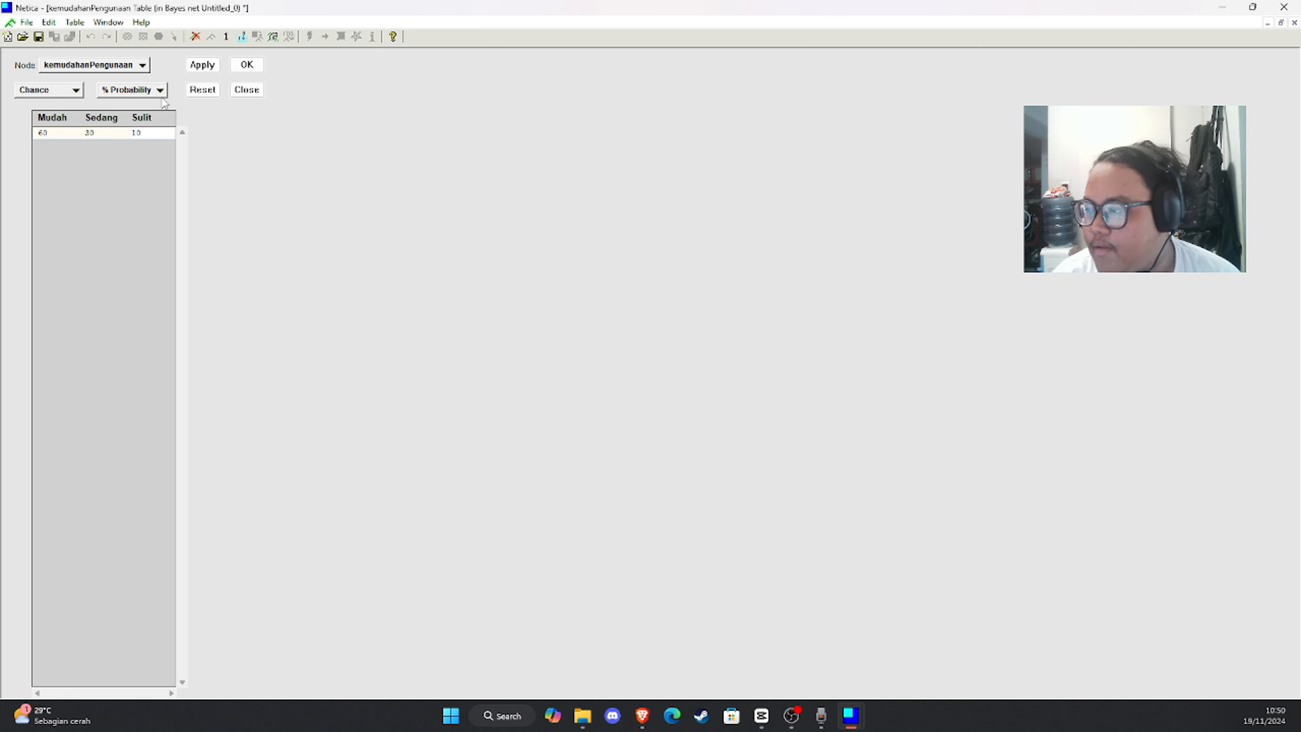
pyautogui.click(256, 65)
# Set the kebutuhanProfessional probabilities to Ya 50 and Tidak 50, and confirm the table
pyautogui.click(587, 131)
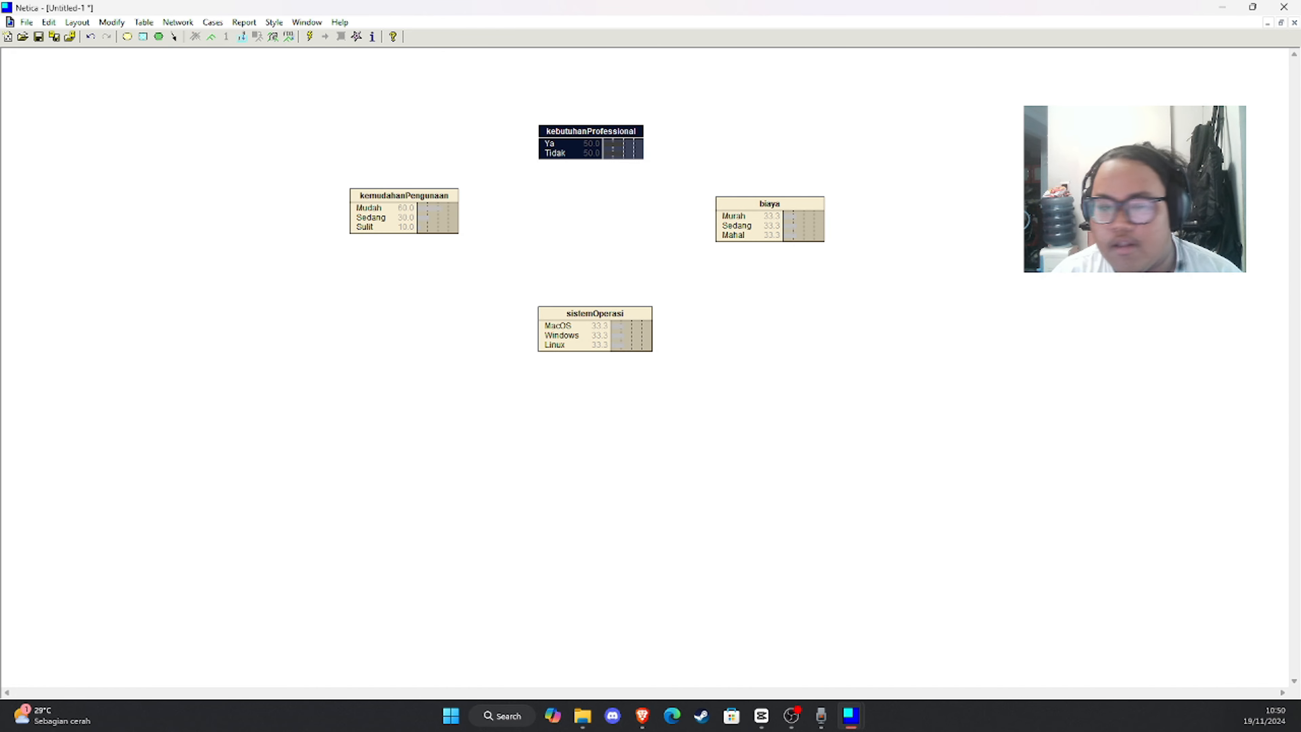
pyautogui.hotkey('ctrl', 't')
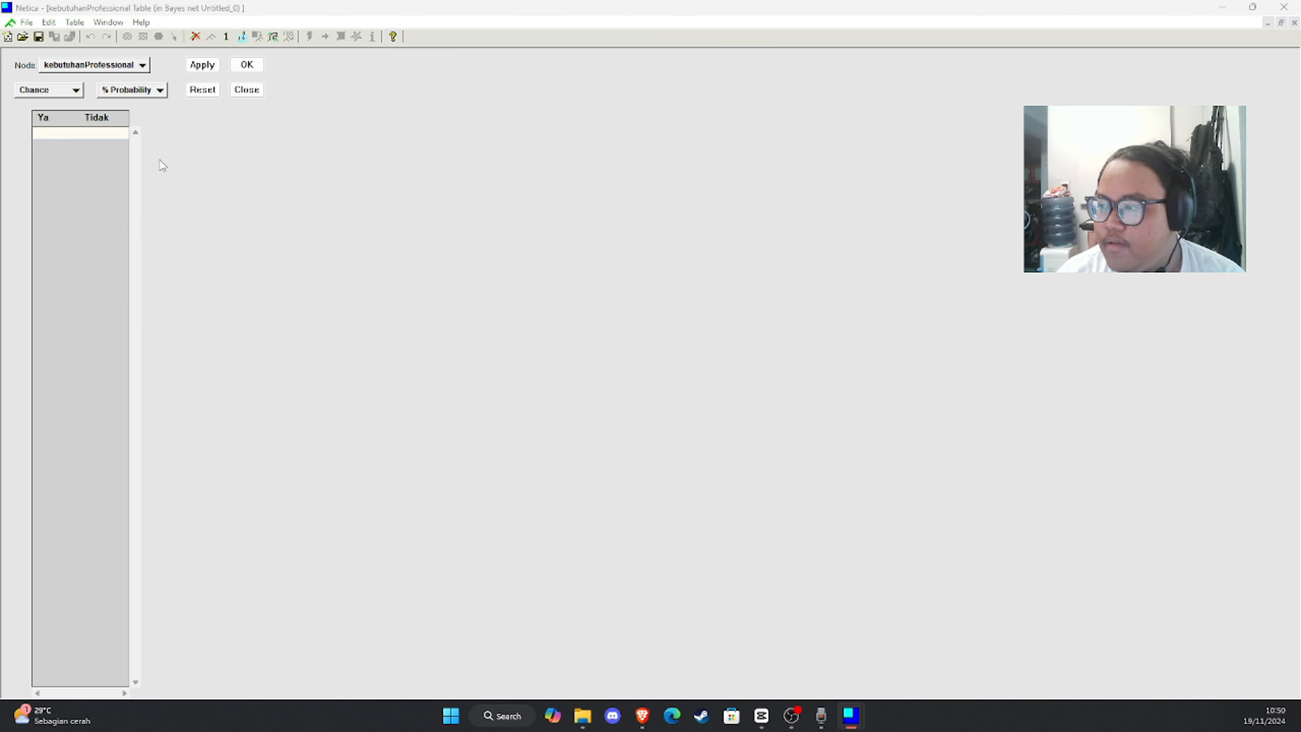
pyautogui.click(55, 133)
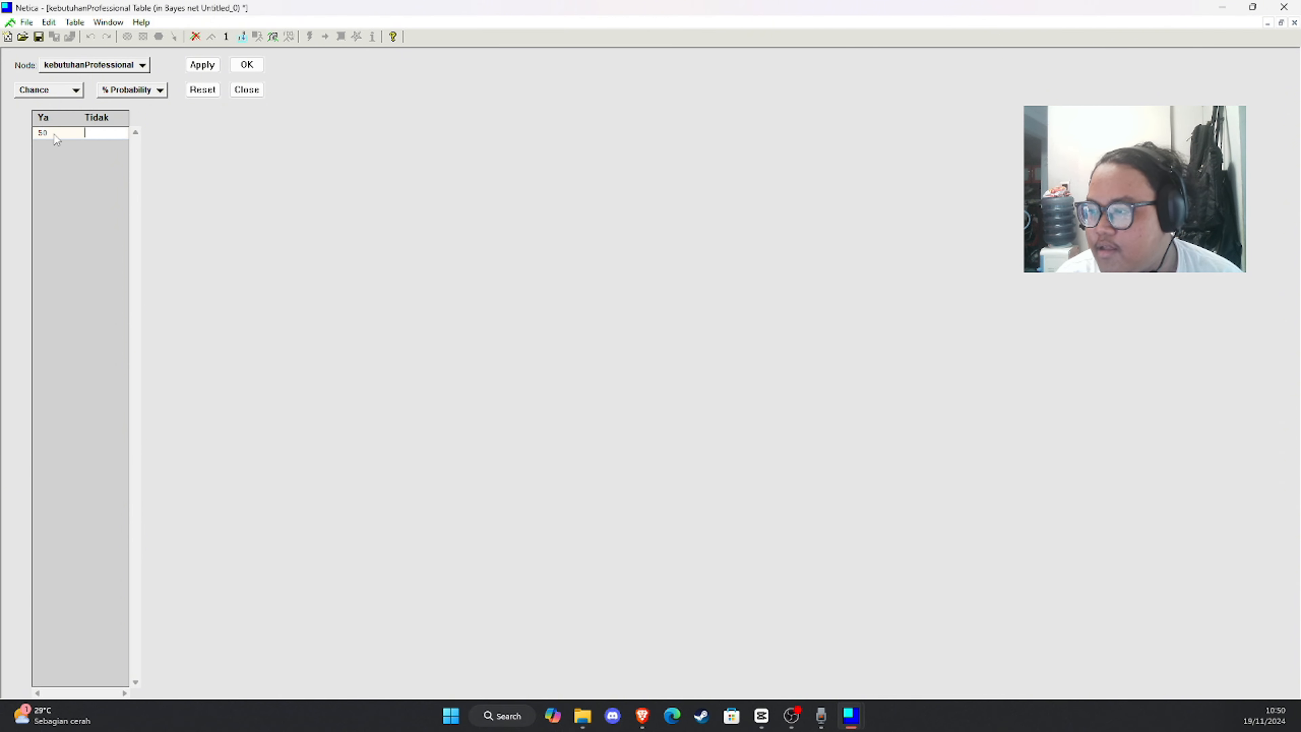
pyautogui.write('50')
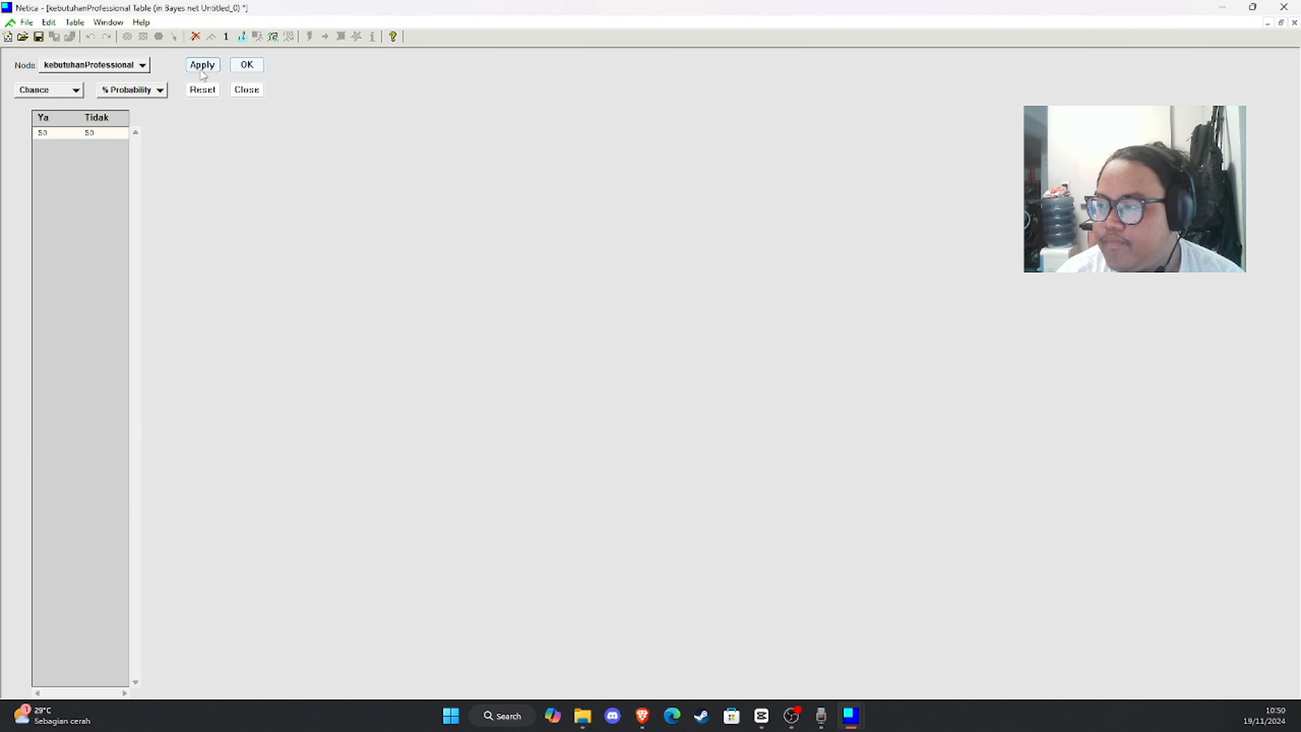
pyautogui.click(246, 67)
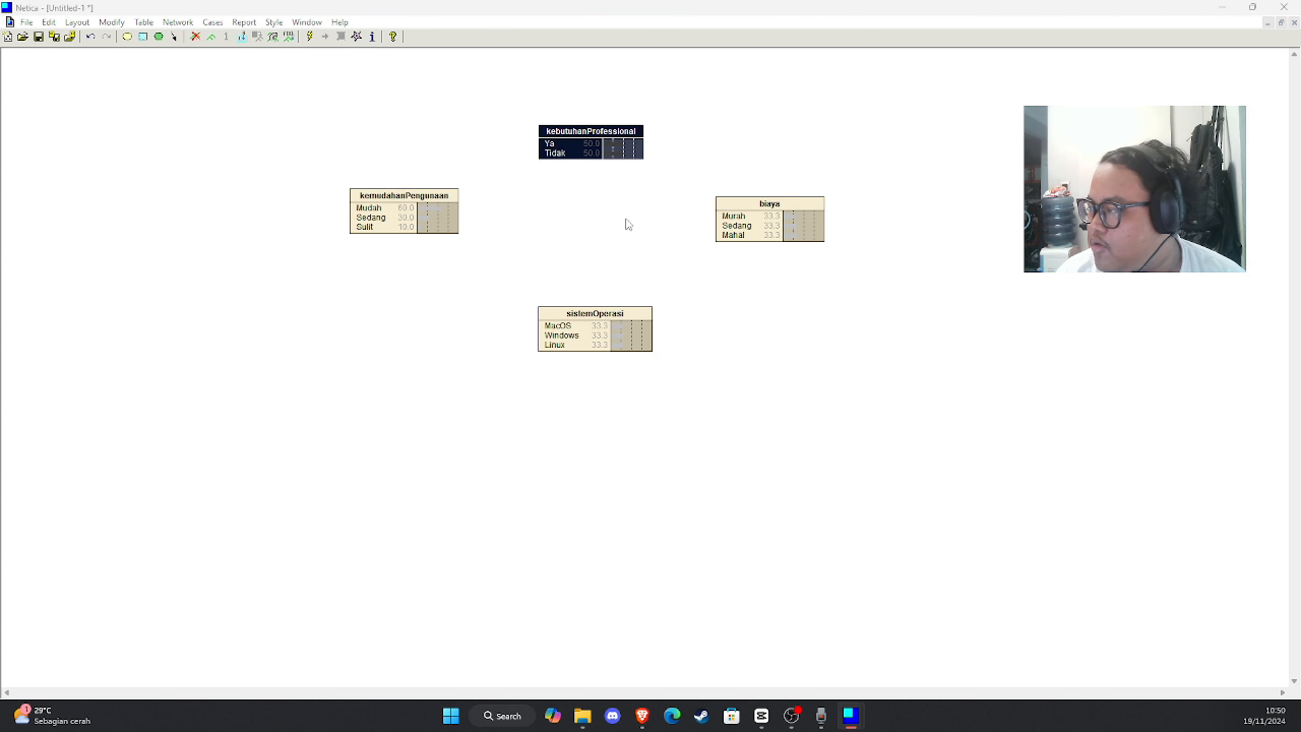
# Set the biaya probabilities to Murah 40, Sedang 35 and Mahal 25, and confirm the table
pyautogui.doubleClick(811, 218)
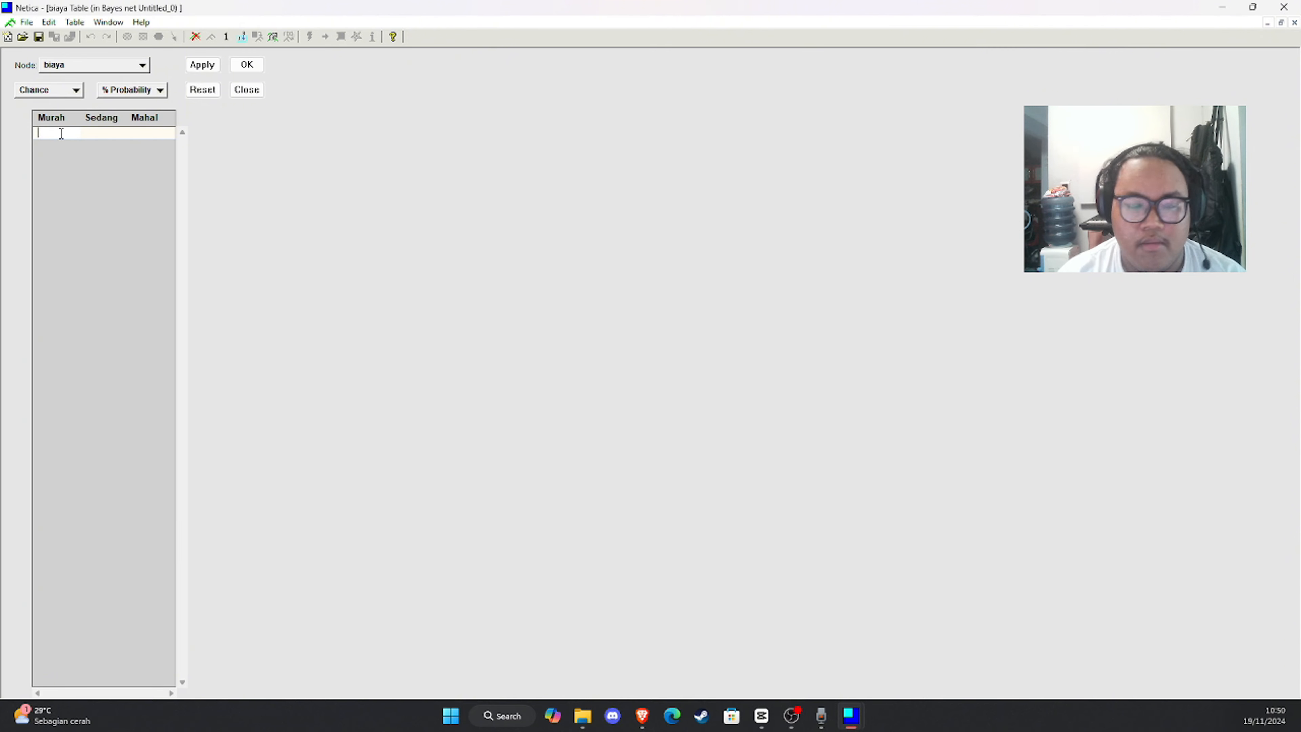
pyautogui.write('40 35')
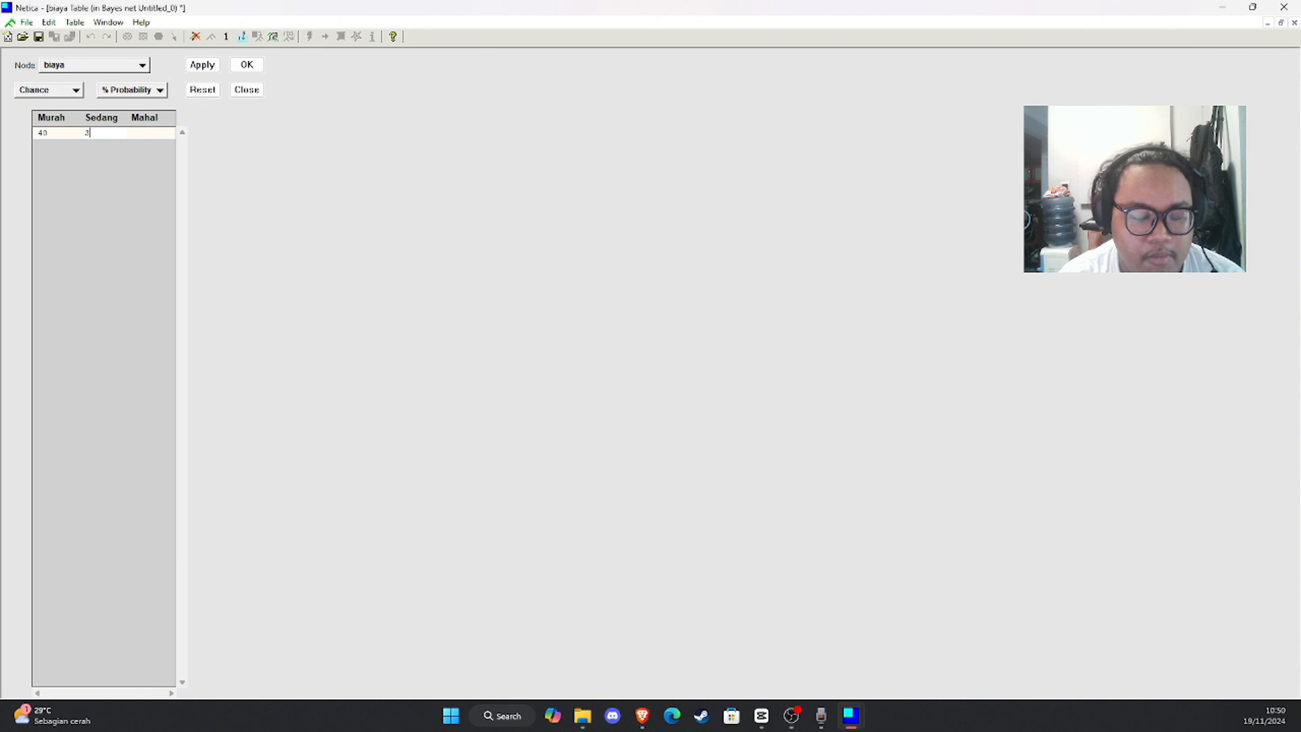
pyautogui.press('Tab')
pyautogui.write('25')
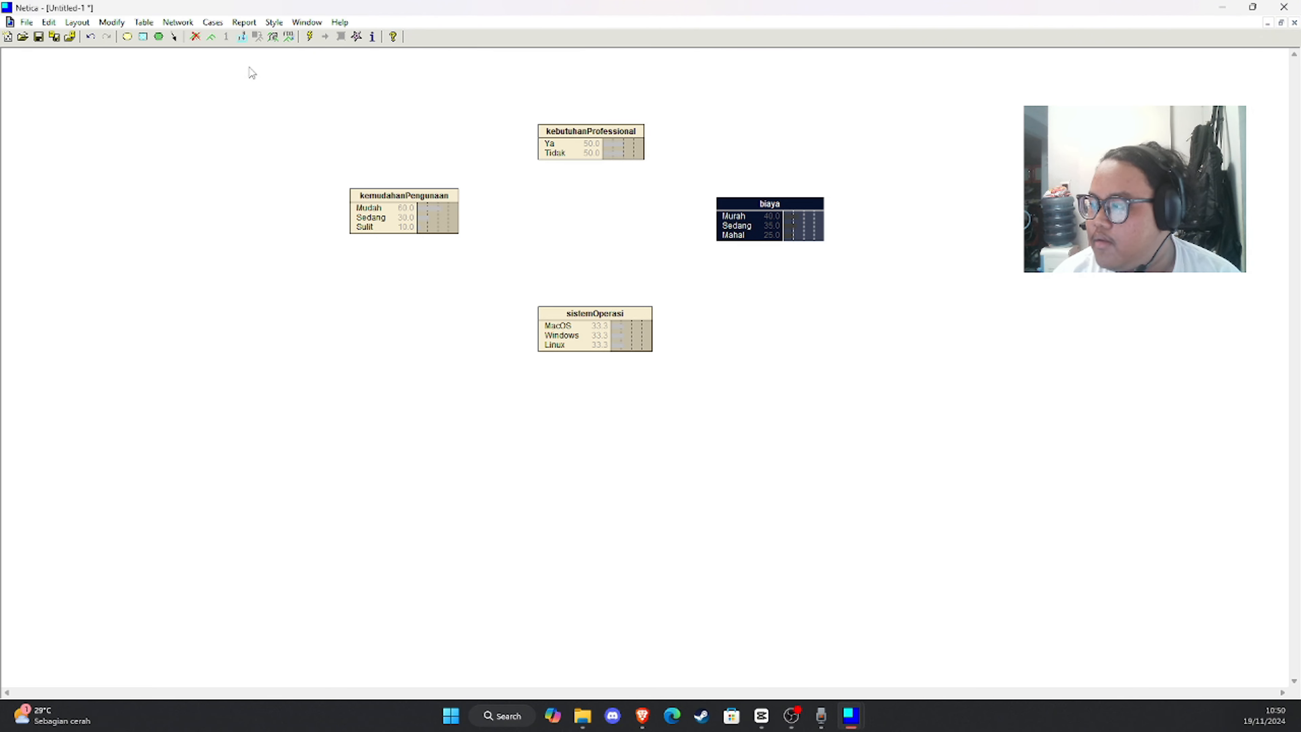
pyautogui.click(246, 65)
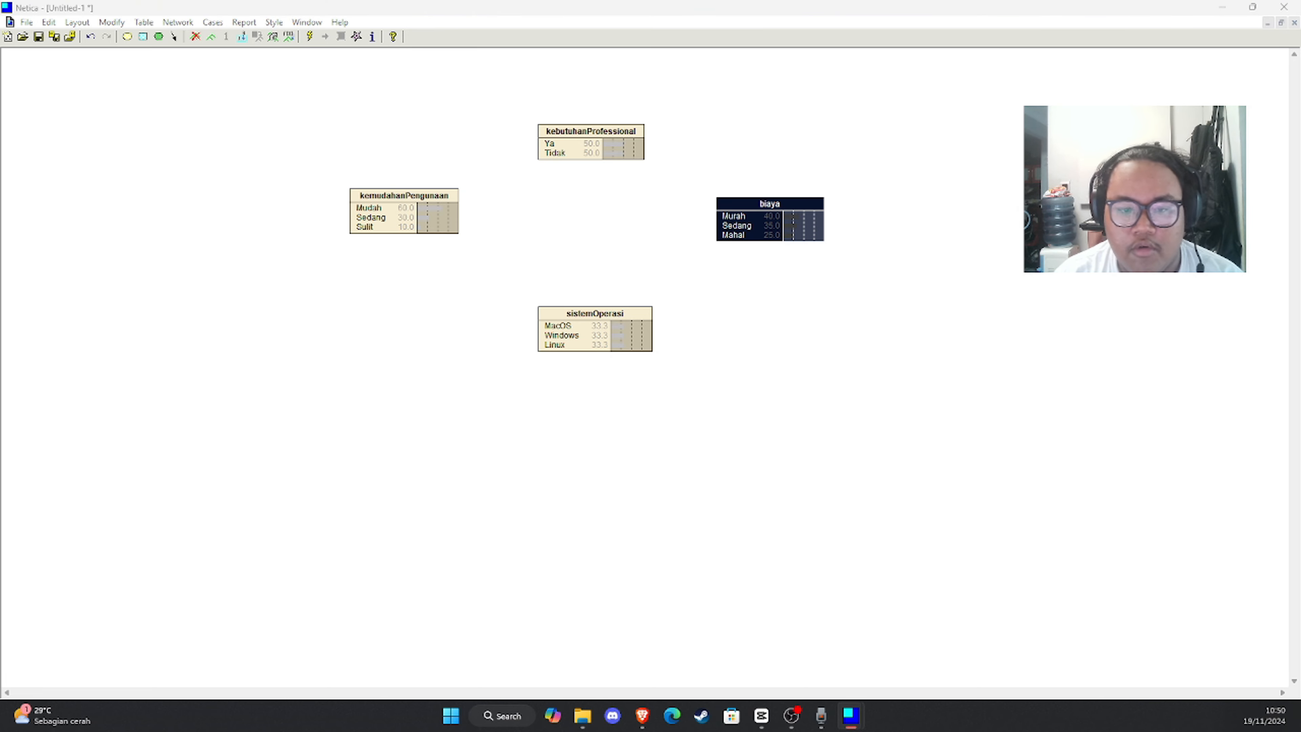
# Link kemudahanPengunaan, kebutuhanProfessional and biaya to sistemOperasi, each with an arrow pointing to sistemOperasi
pyautogui.doubleClick(630, 327)
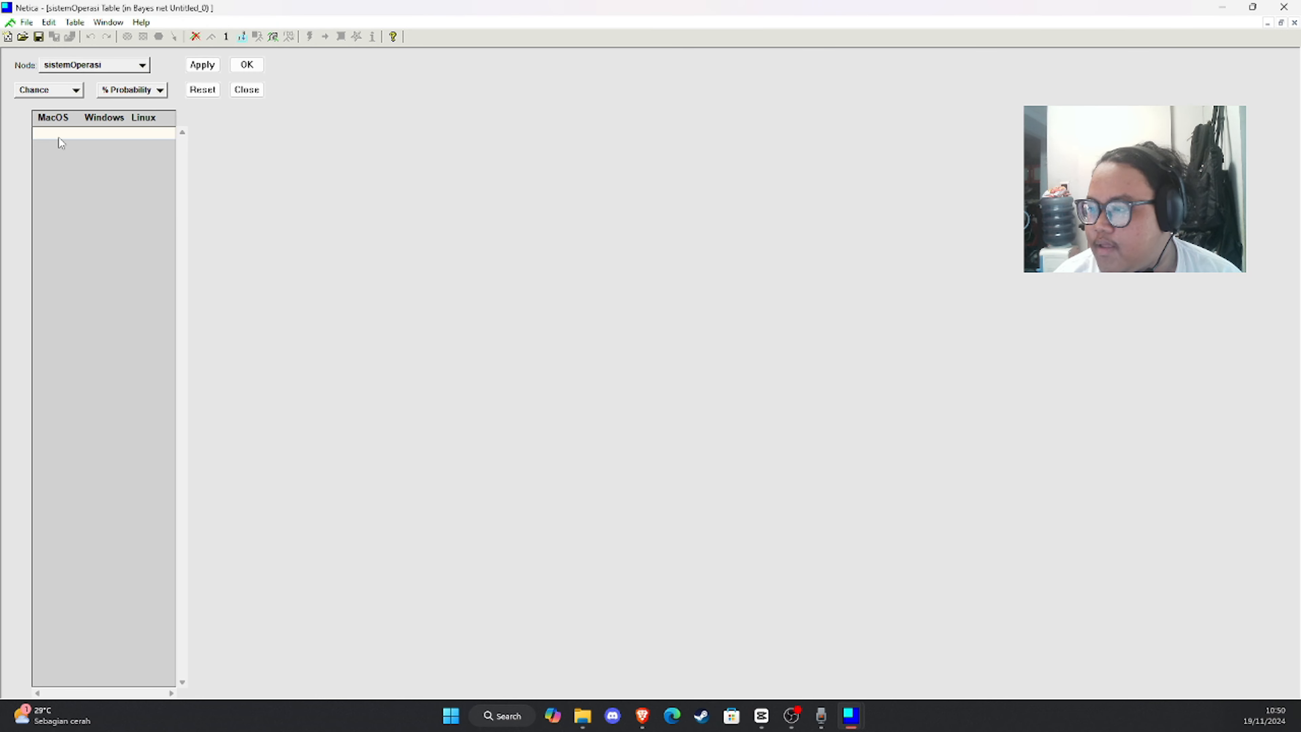
pyautogui.click(253, 91)
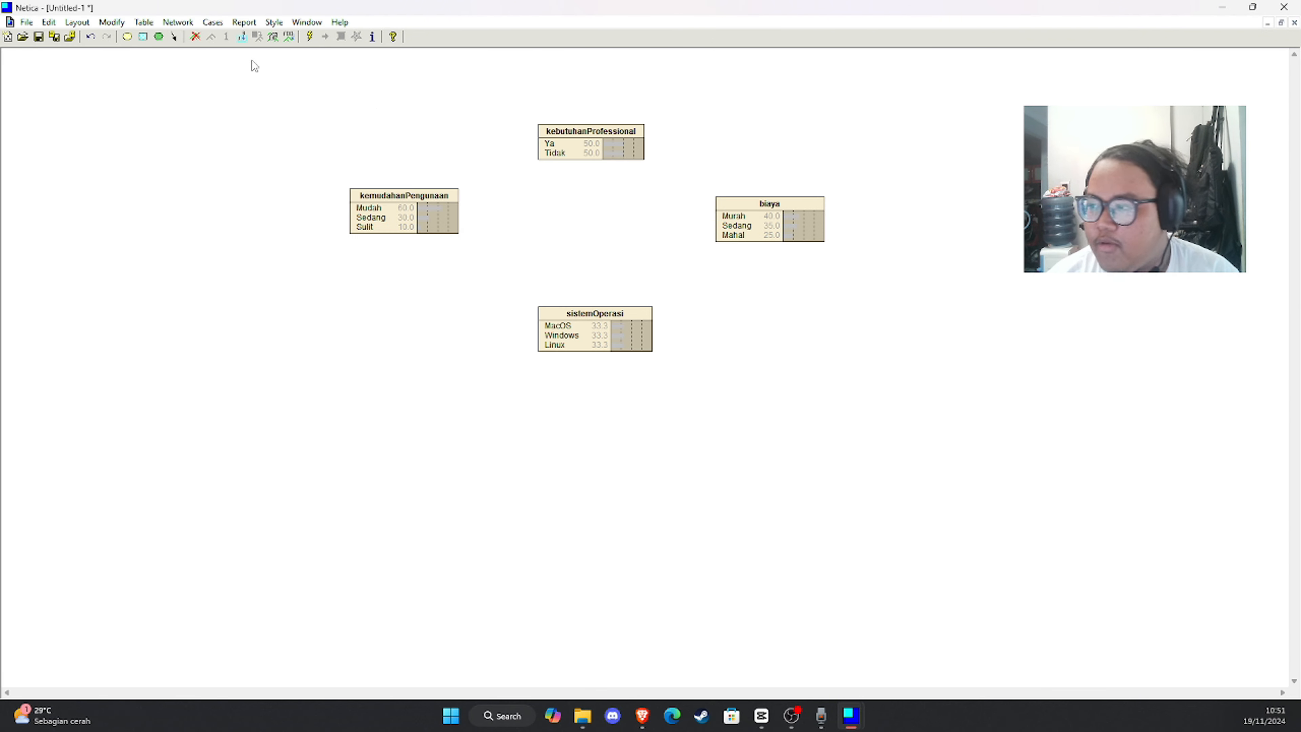
pyautogui.click(174, 36)
pyautogui.moveTo(428, 215); pyautogui.dragTo(561, 310)
pyautogui.click(174, 36)
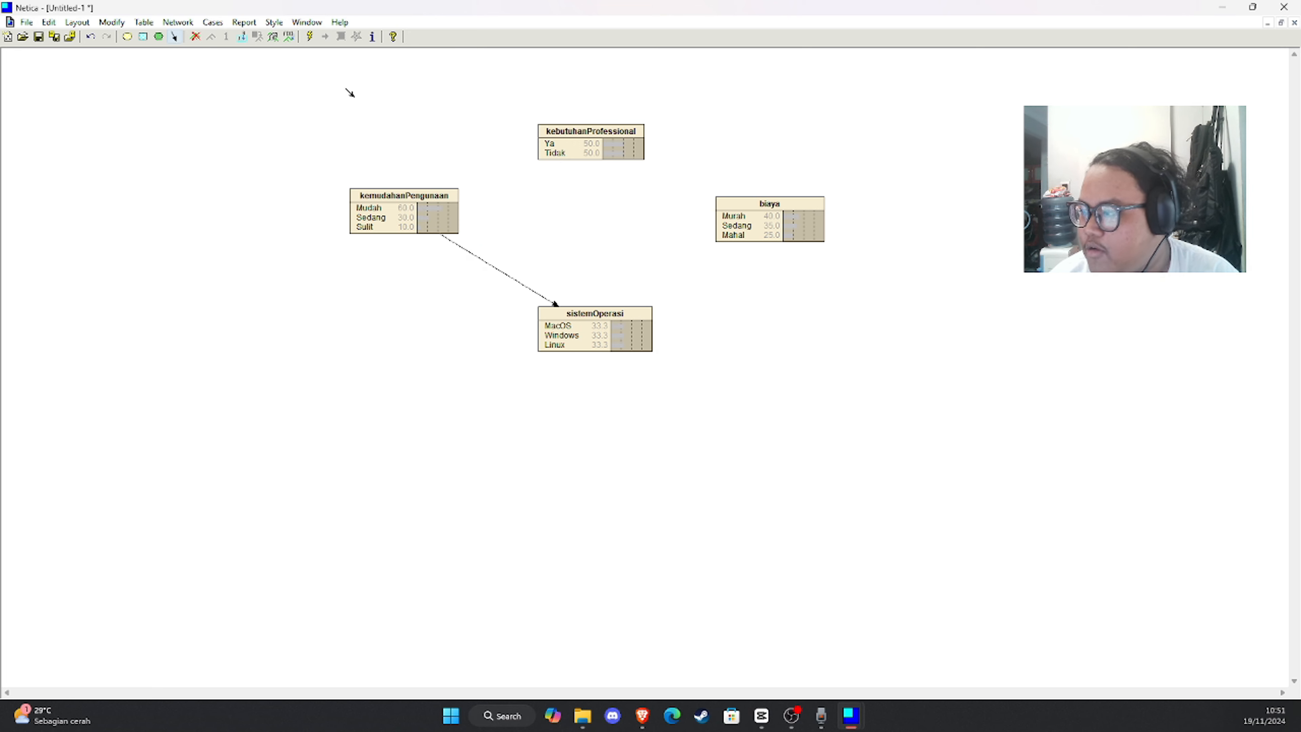
pyautogui.moveTo(589, 148); pyautogui.dragTo(579, 307)
pyautogui.click(174, 36)
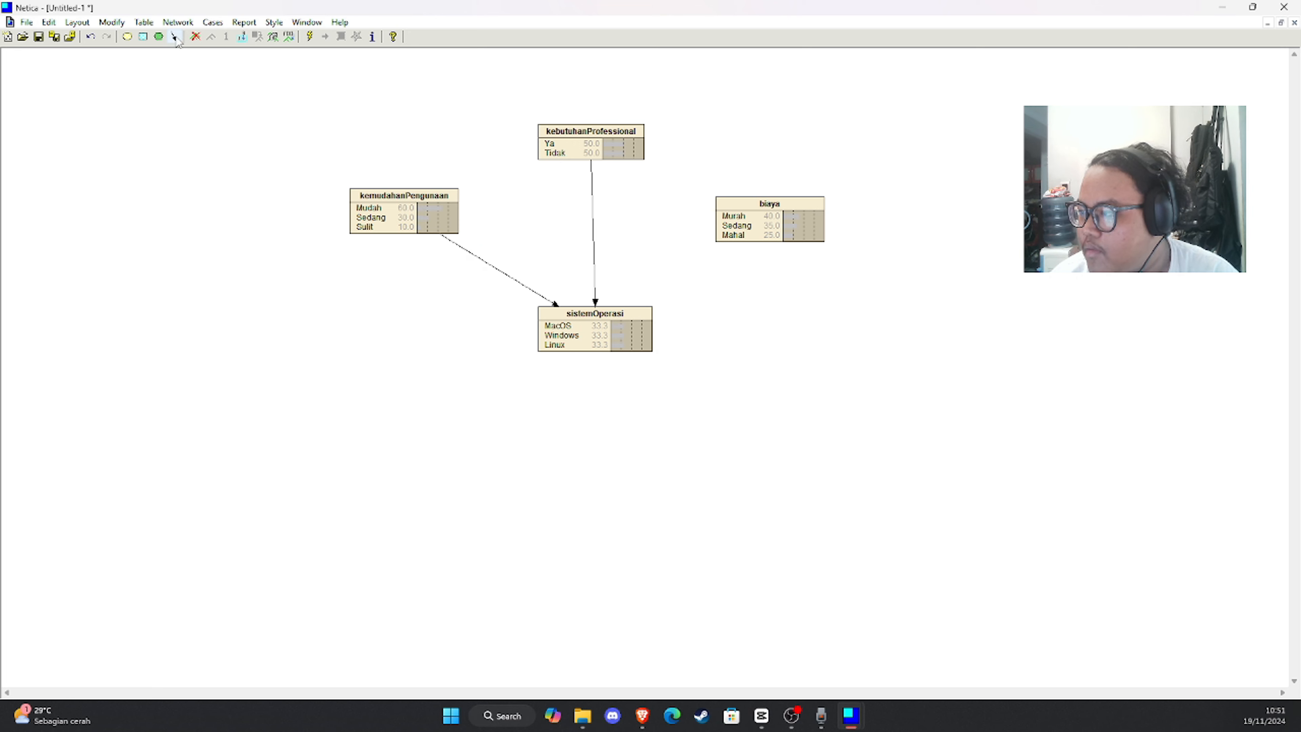
pyautogui.moveTo(736, 213); pyautogui.dragTo(603, 327)
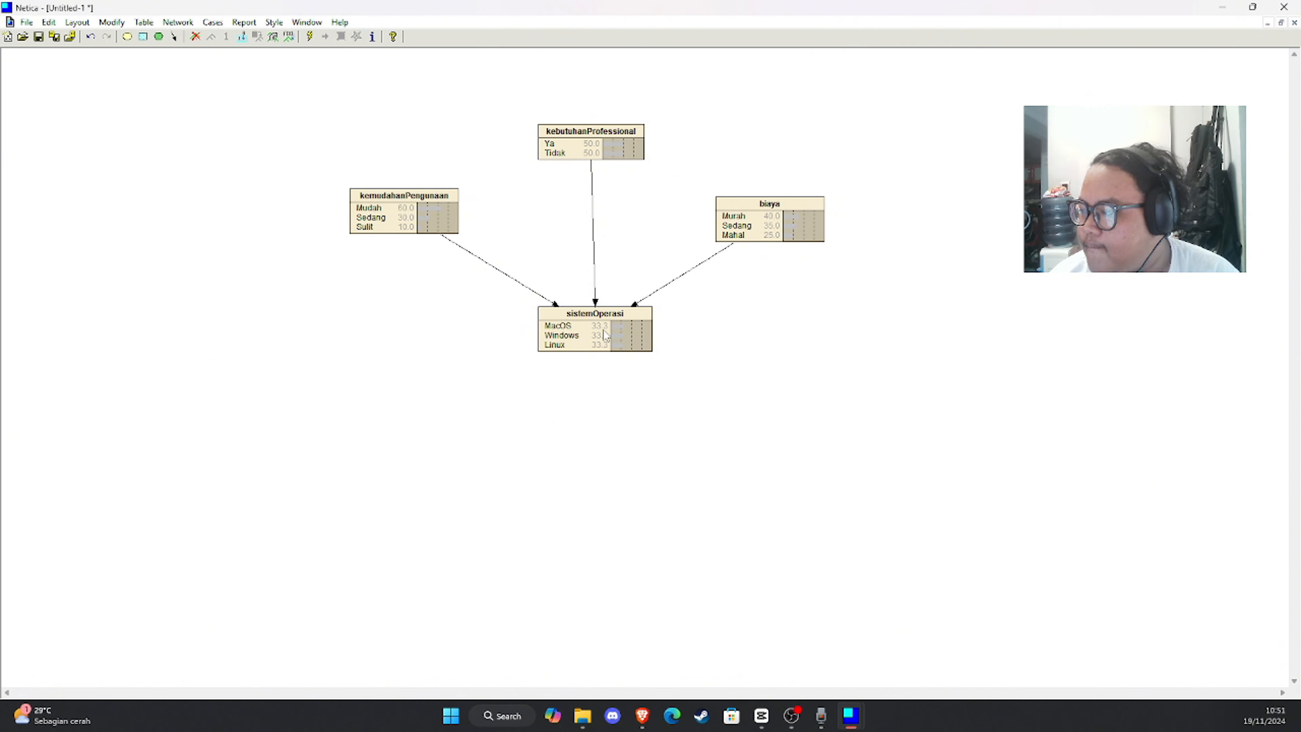
# In the sistemOperasi probability table, fill the Mudah, Ya, Murah row with MacOS 40, Windows 50 and Linux 10
pyautogui.click(607, 318)
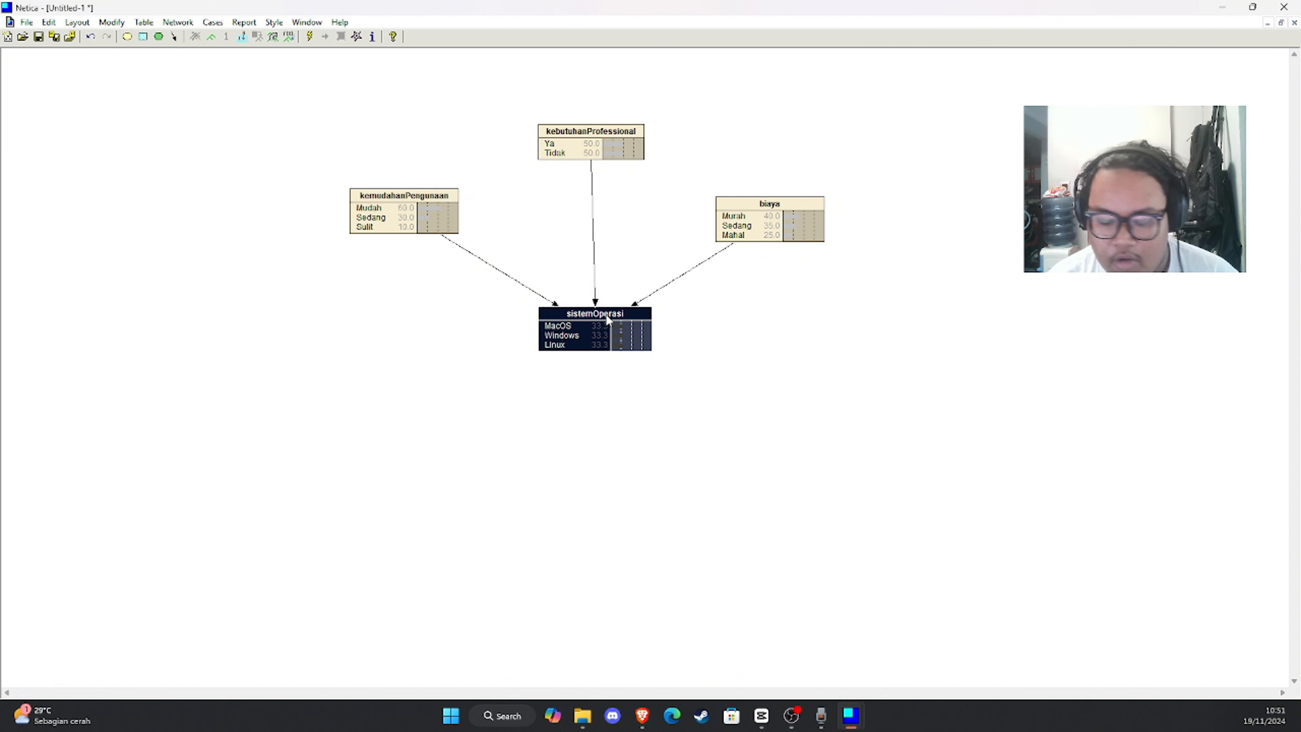
pyautogui.doubleClick(605, 314)
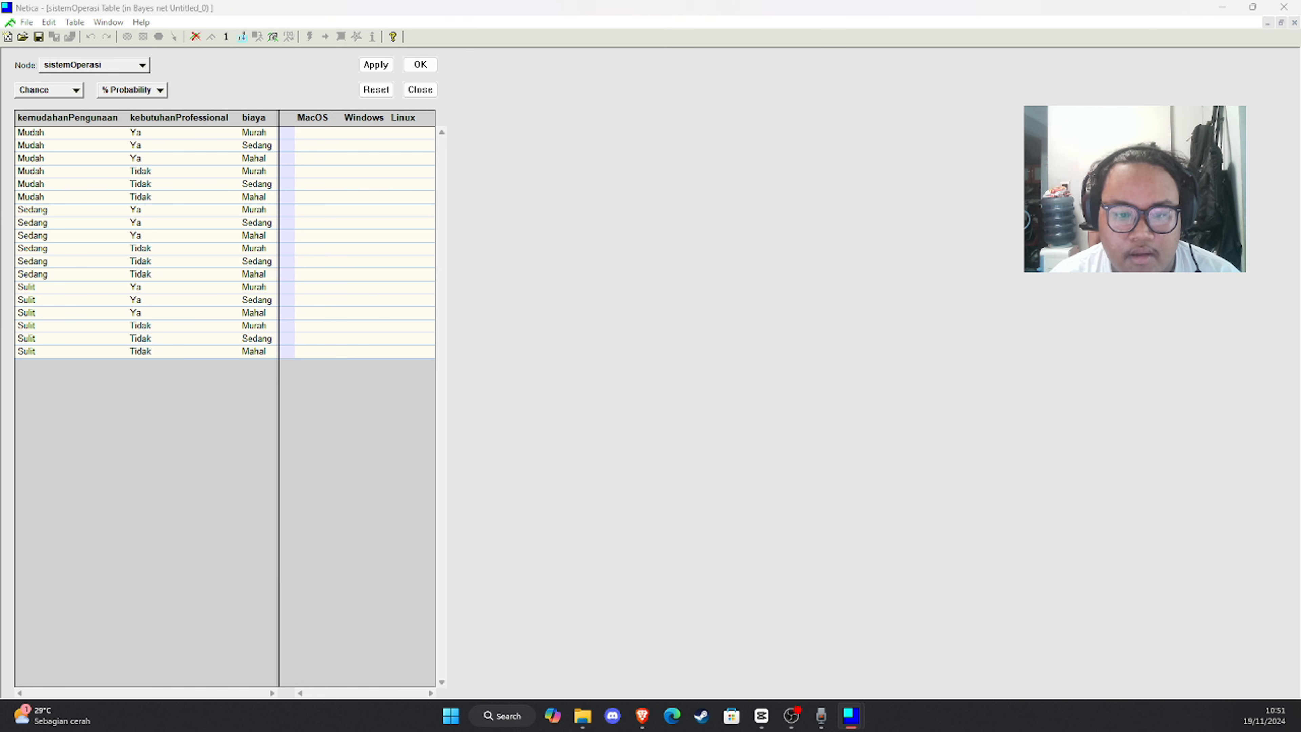
pyautogui.click(328, 134)
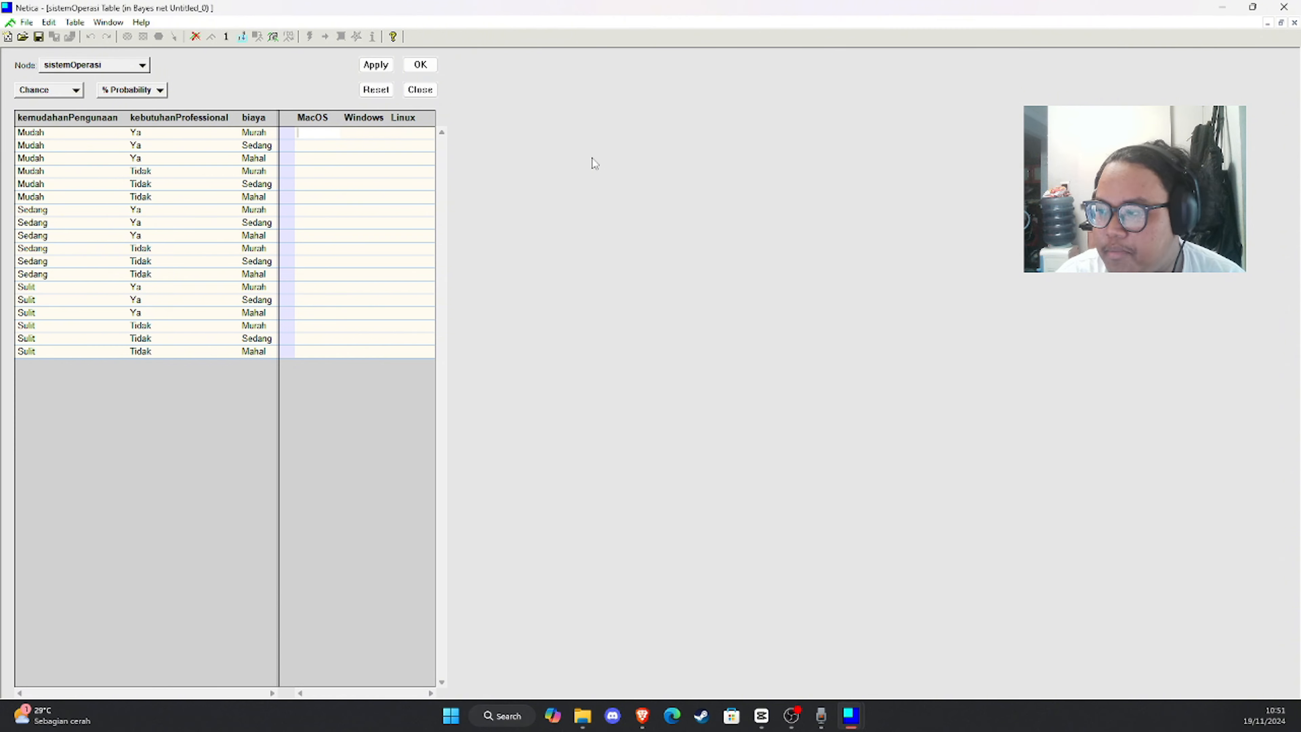
pyautogui.write('40')
pyautogui.press('Tab')
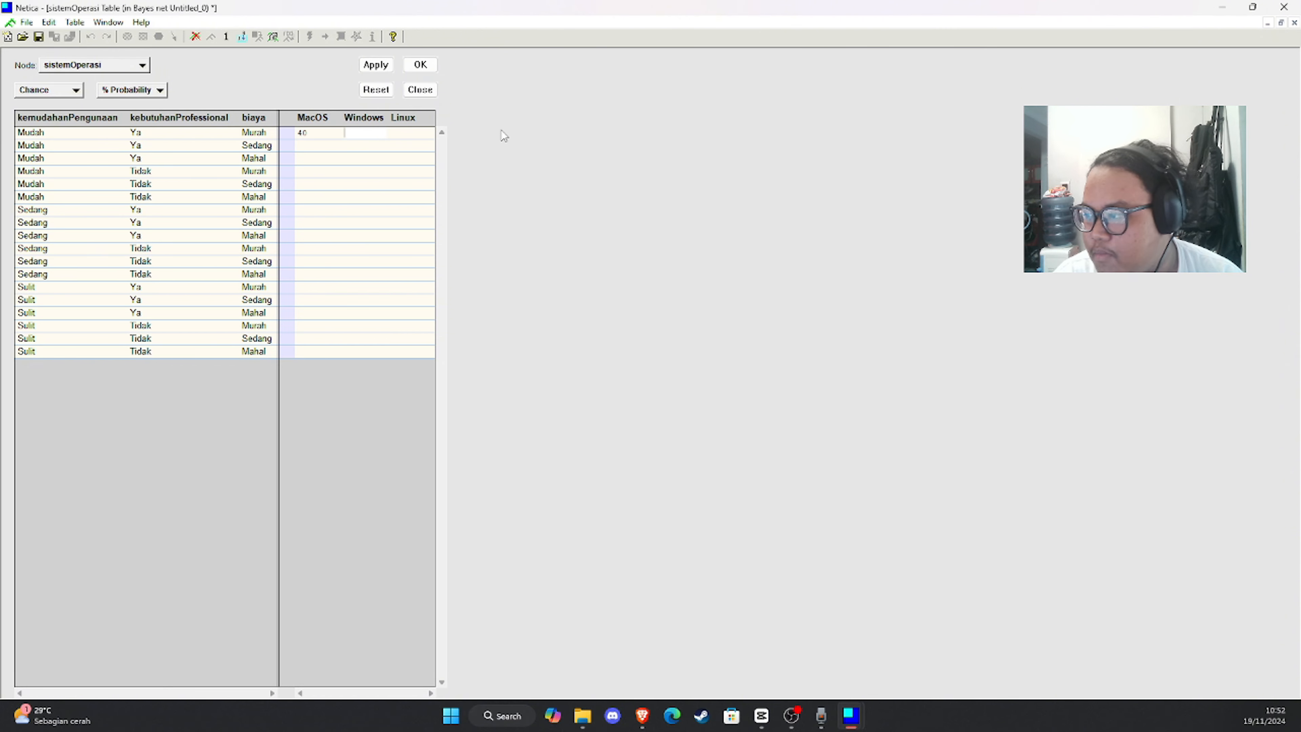
pyautogui.write('50 ')
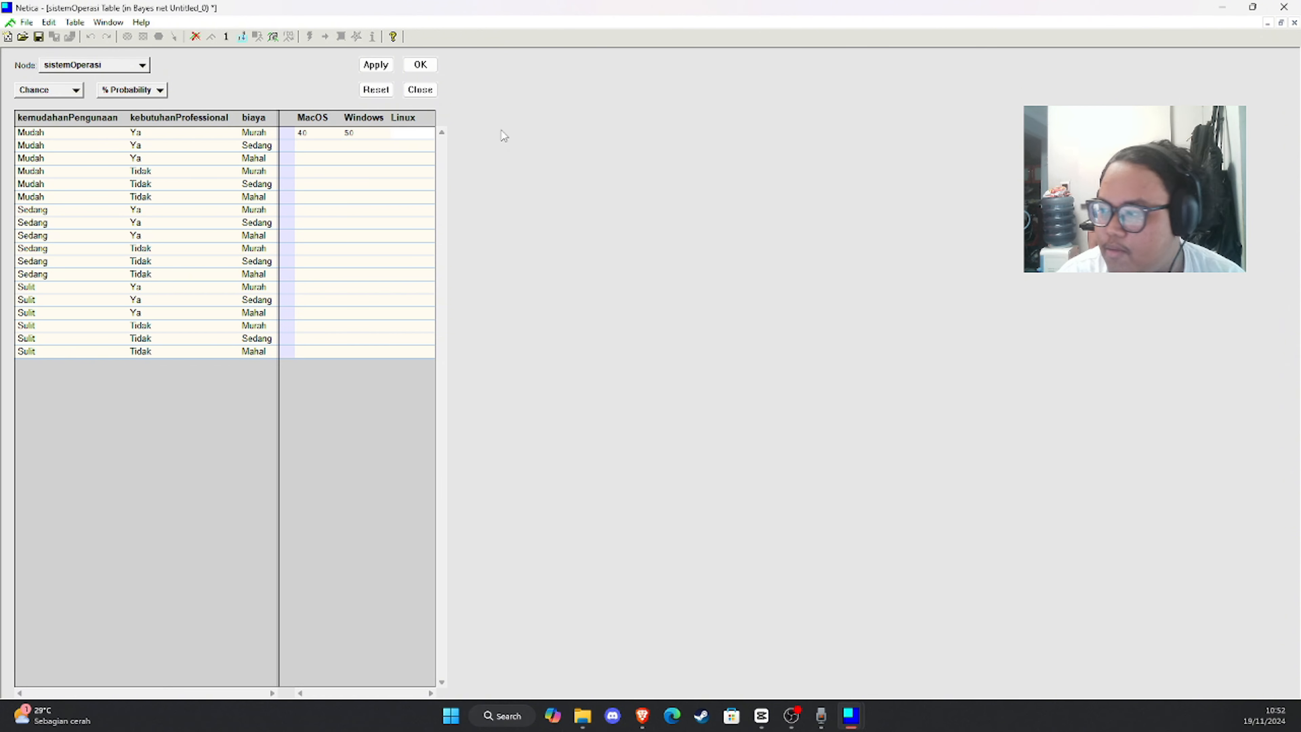
pyautogui.write('10')
pyautogui.press('Tab')
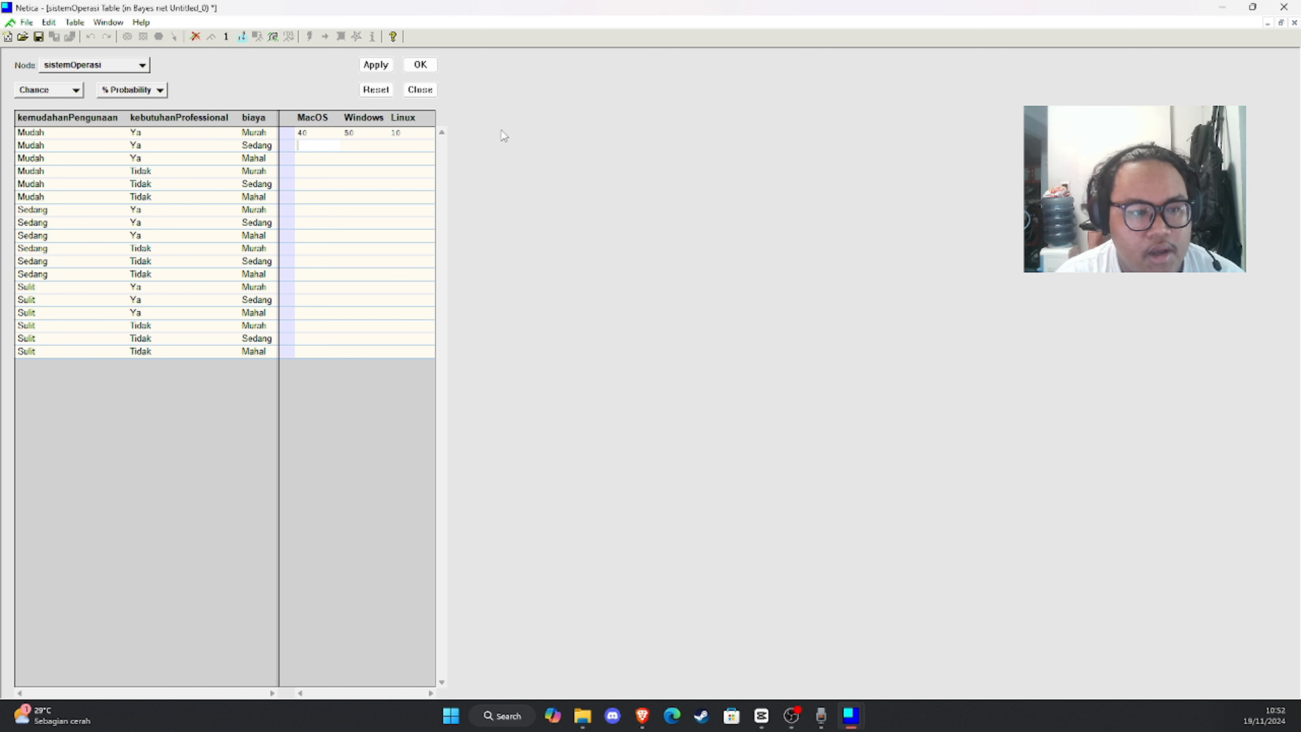
# Fill the Mudah, Ya, Sedang row with MacOS 30, Windows 60 and Linux 10
pyautogui.write('30 ')
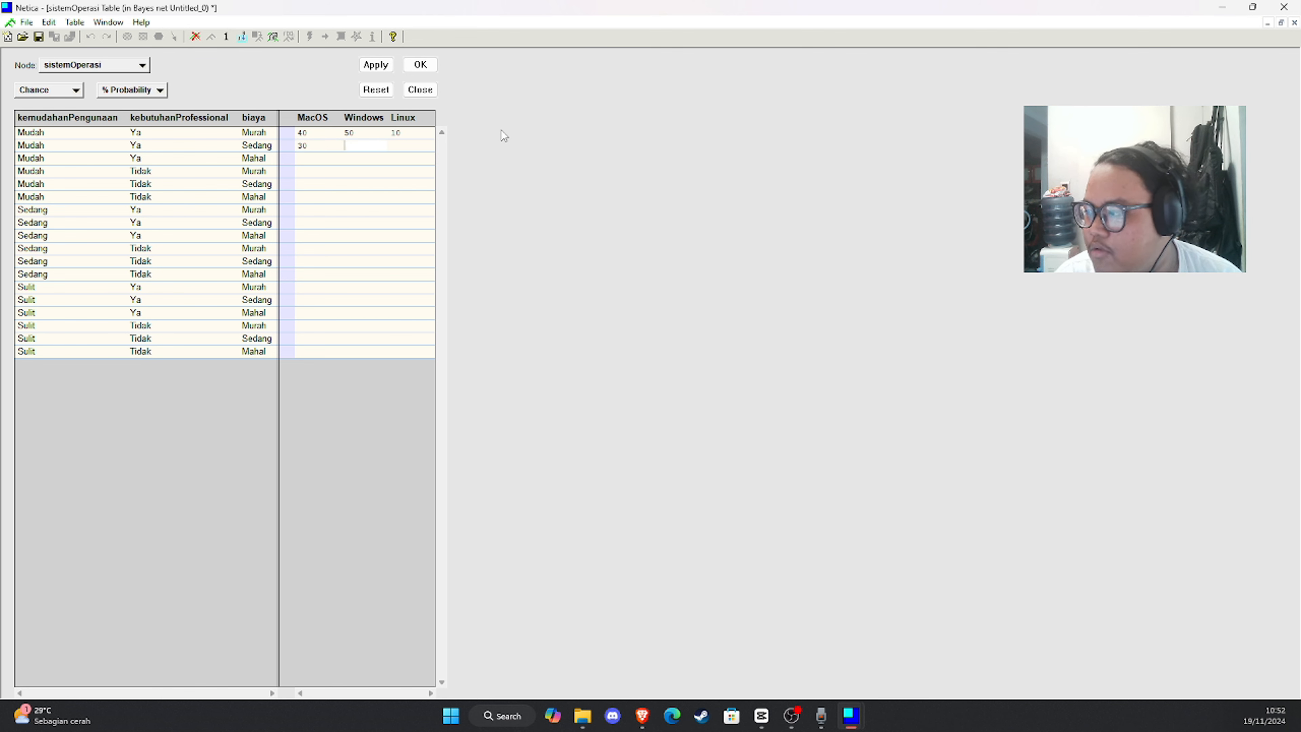
pyautogui.write('60')
pyautogui.press('Tab')
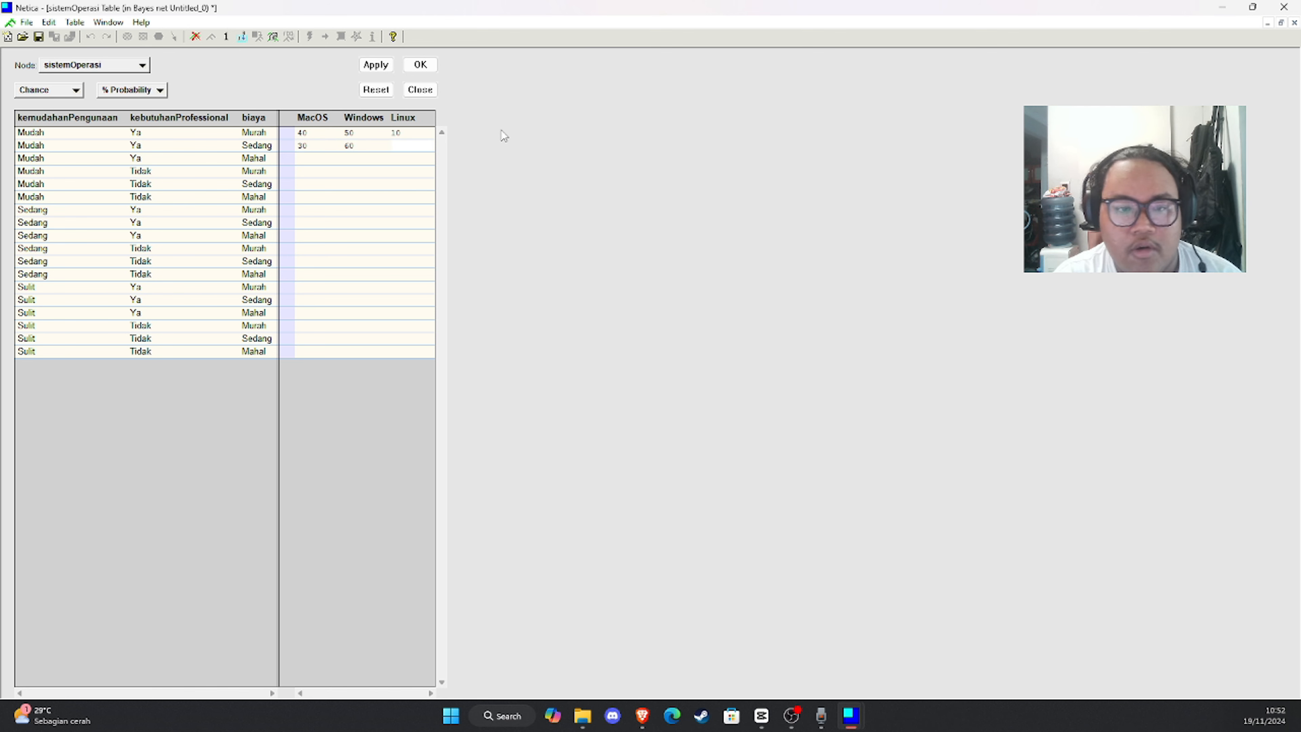
pyautogui.write('10')
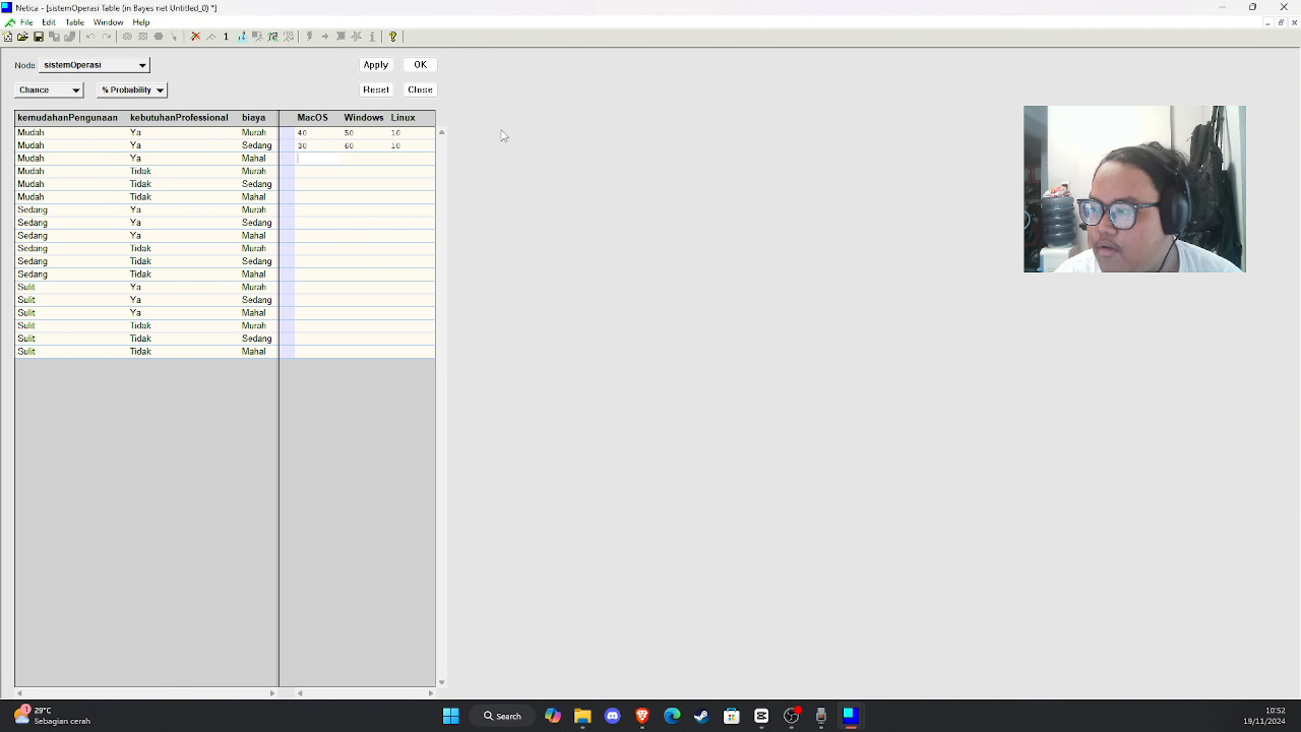
# Fill the remaining rows of the sistemOperasi probability table from Mudah, Ya, Mahal onward, confirm the table and deselect the node
pyautogui.write('50')
pyautogui.write('10')
pyautogui.press('Tab')
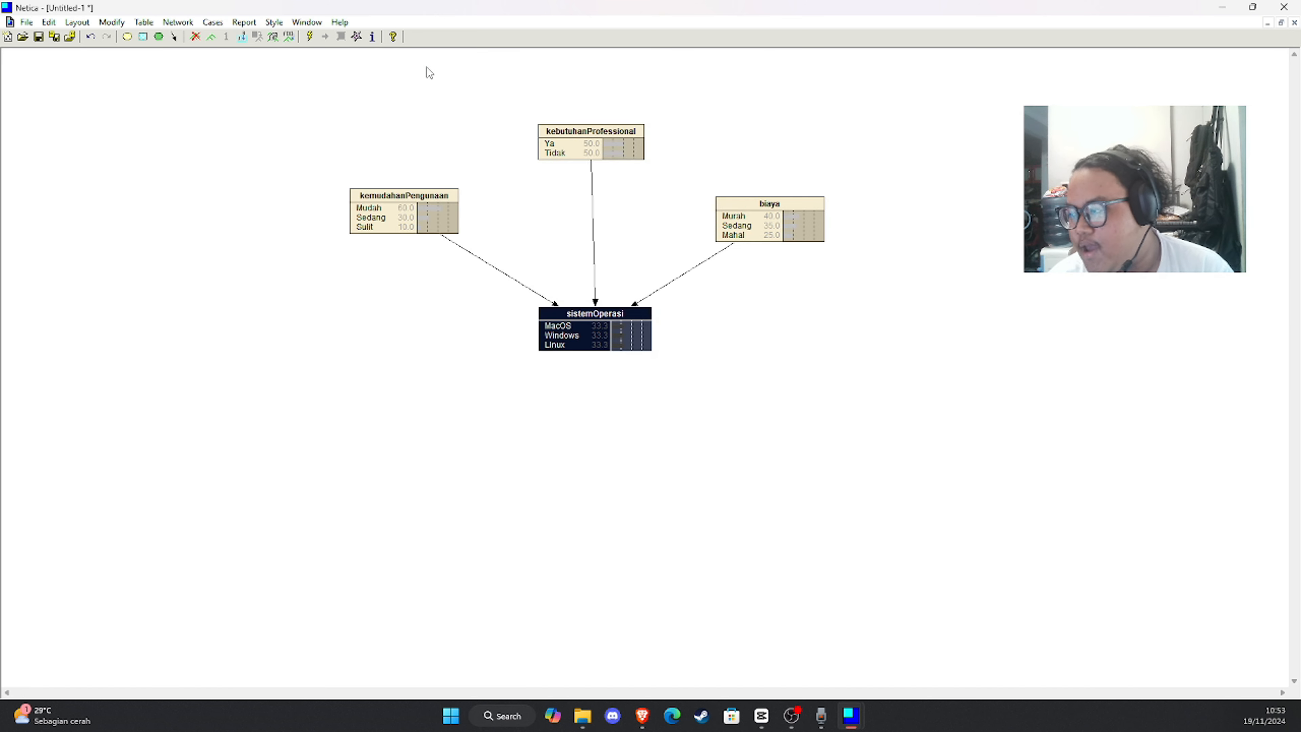
pyautogui.click(185, 293)
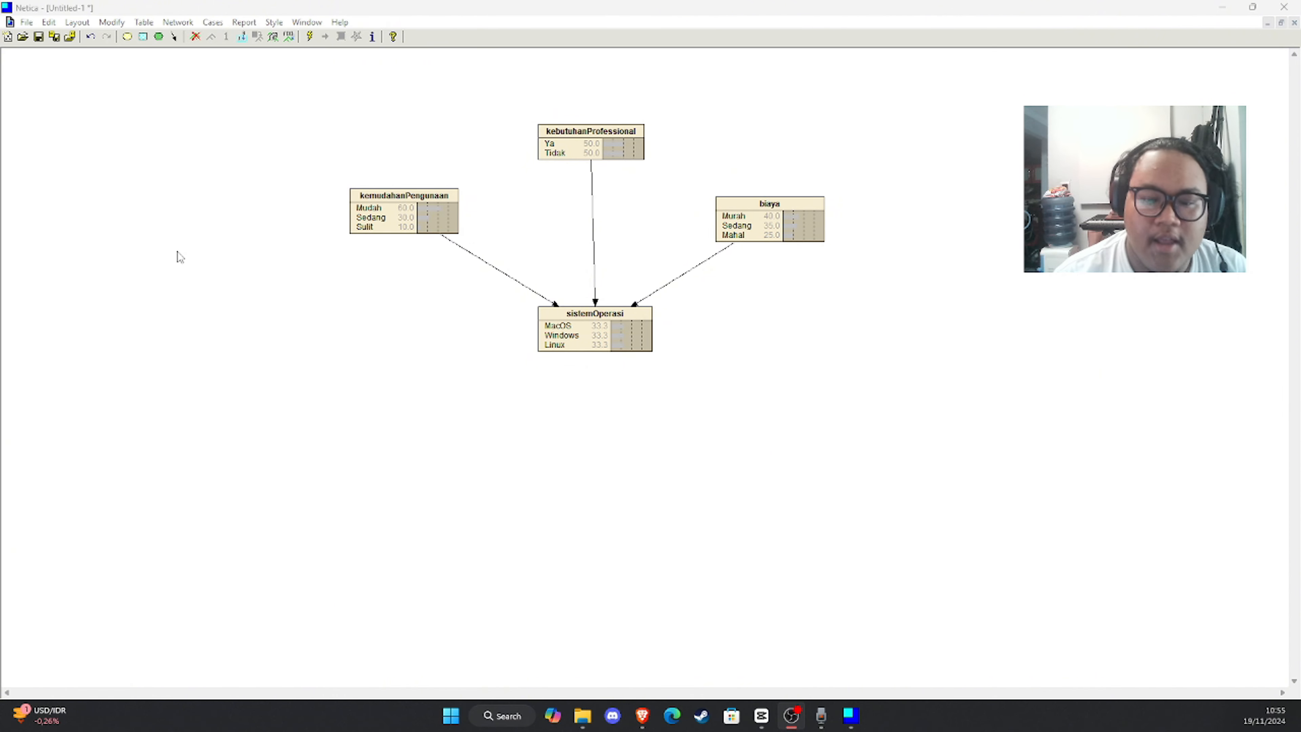
# Compile the network and adjust the kemudahanPengunaan belief bars so that Sulit is raised to about 65.8%
pyautogui.click(310, 37)
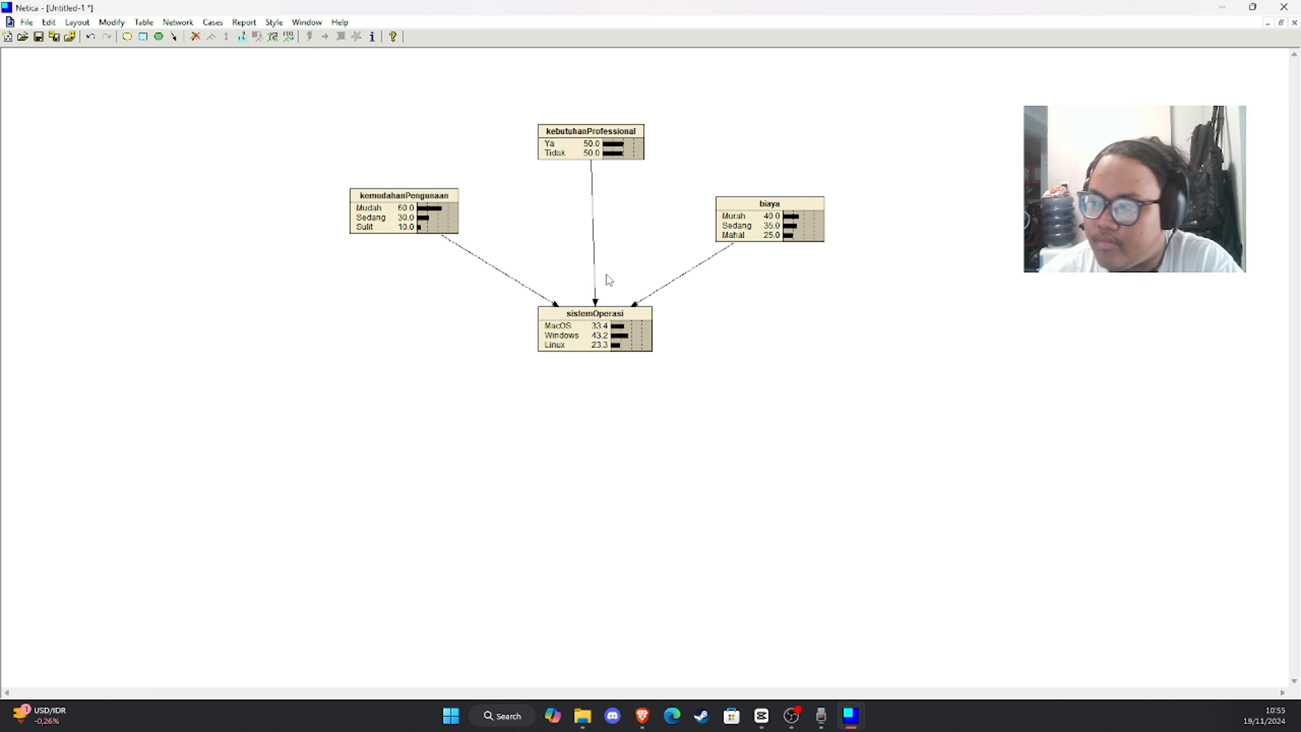
pyautogui.click(430, 220)
pyautogui.click(430, 220)
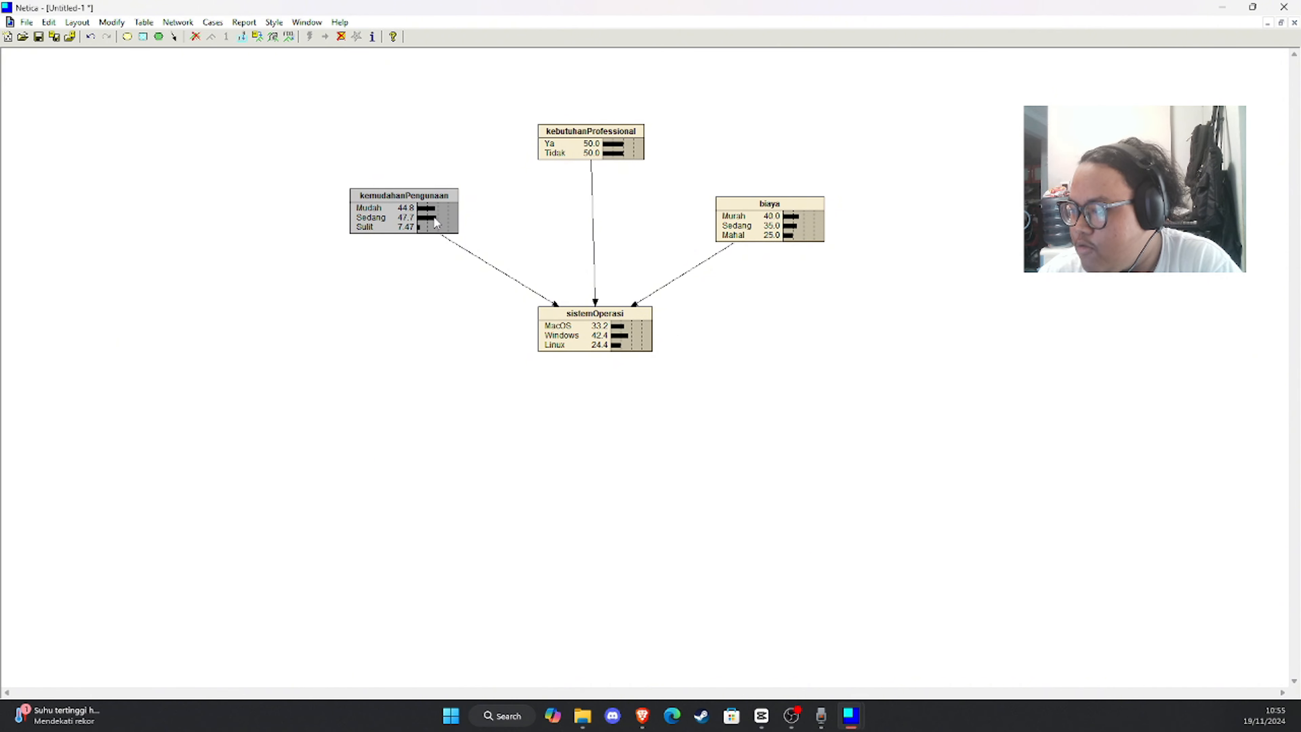
pyautogui.moveTo(421, 231); pyautogui.dragTo(446, 234)
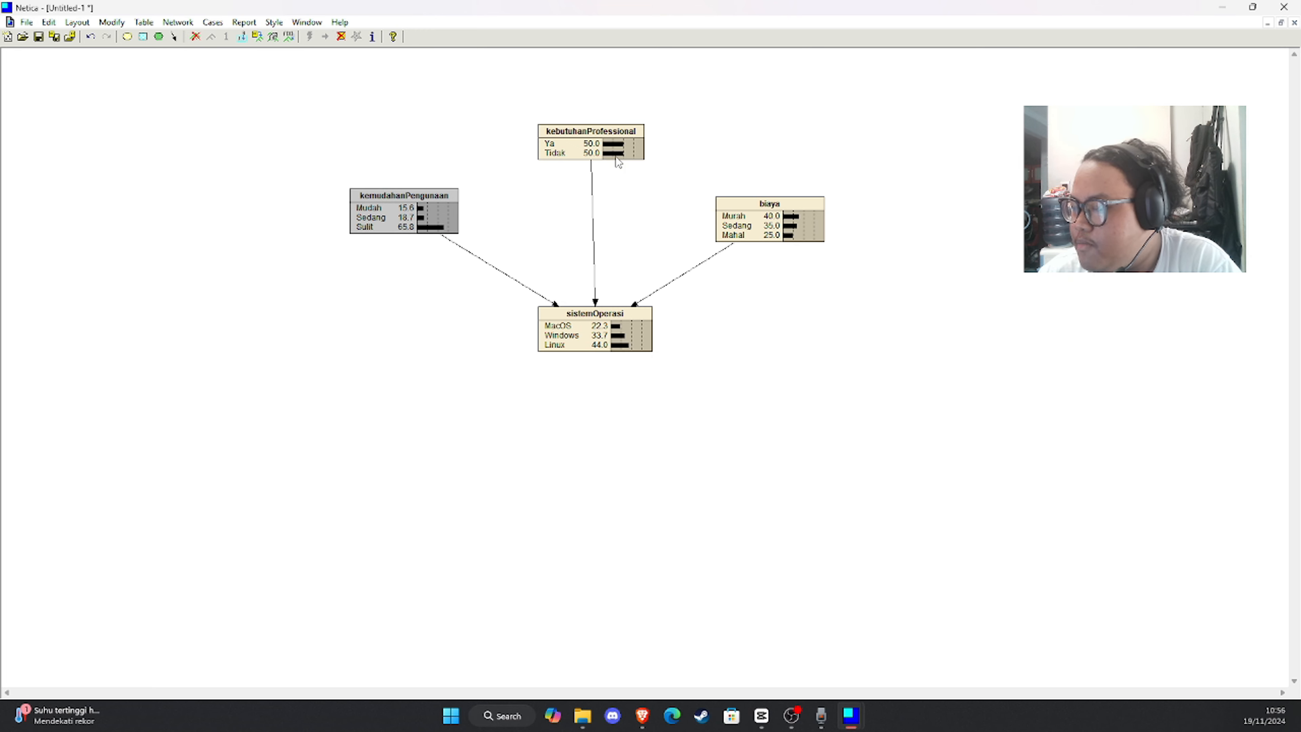
# Raise the belief for Tidak in kebutuhanProfessional to about 87.2% and for Murah in biaya to about 72.2%
pyautogui.moveTo(617, 159); pyautogui.dragTo(639, 161)
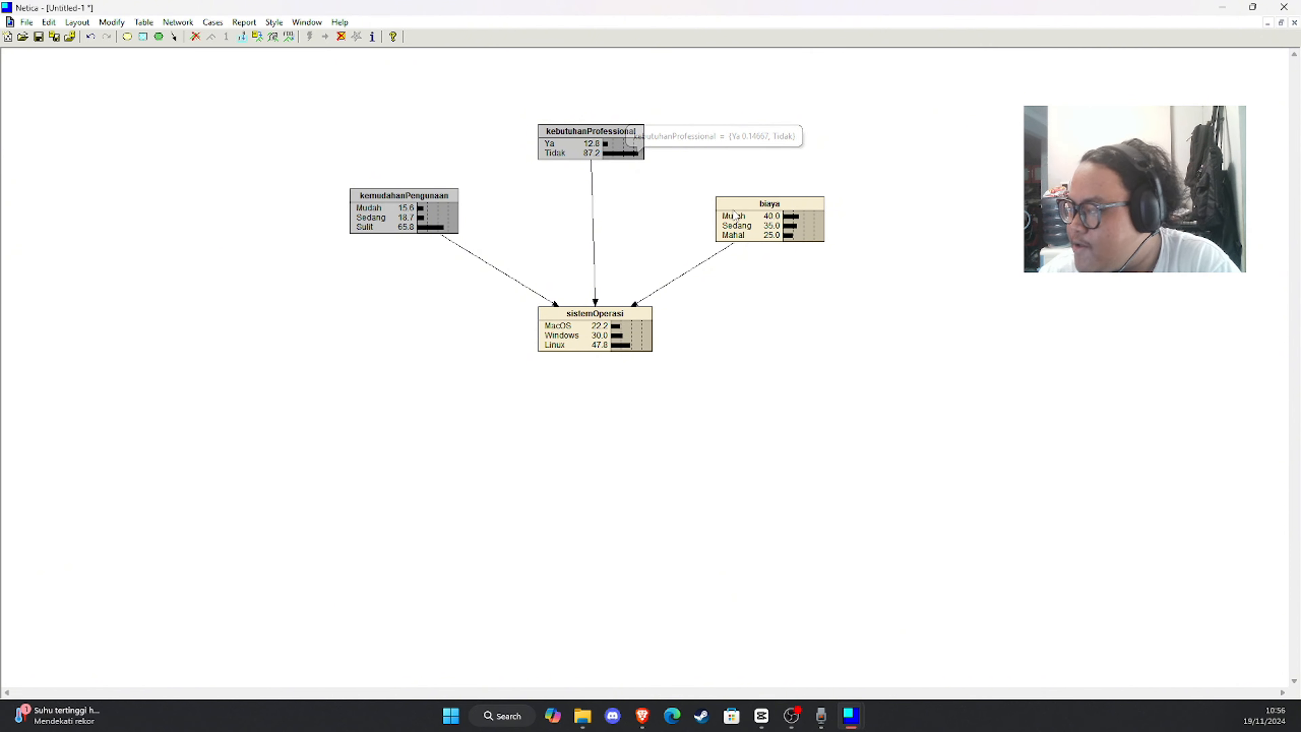
pyautogui.moveTo(798, 215); pyautogui.dragTo(811, 215)
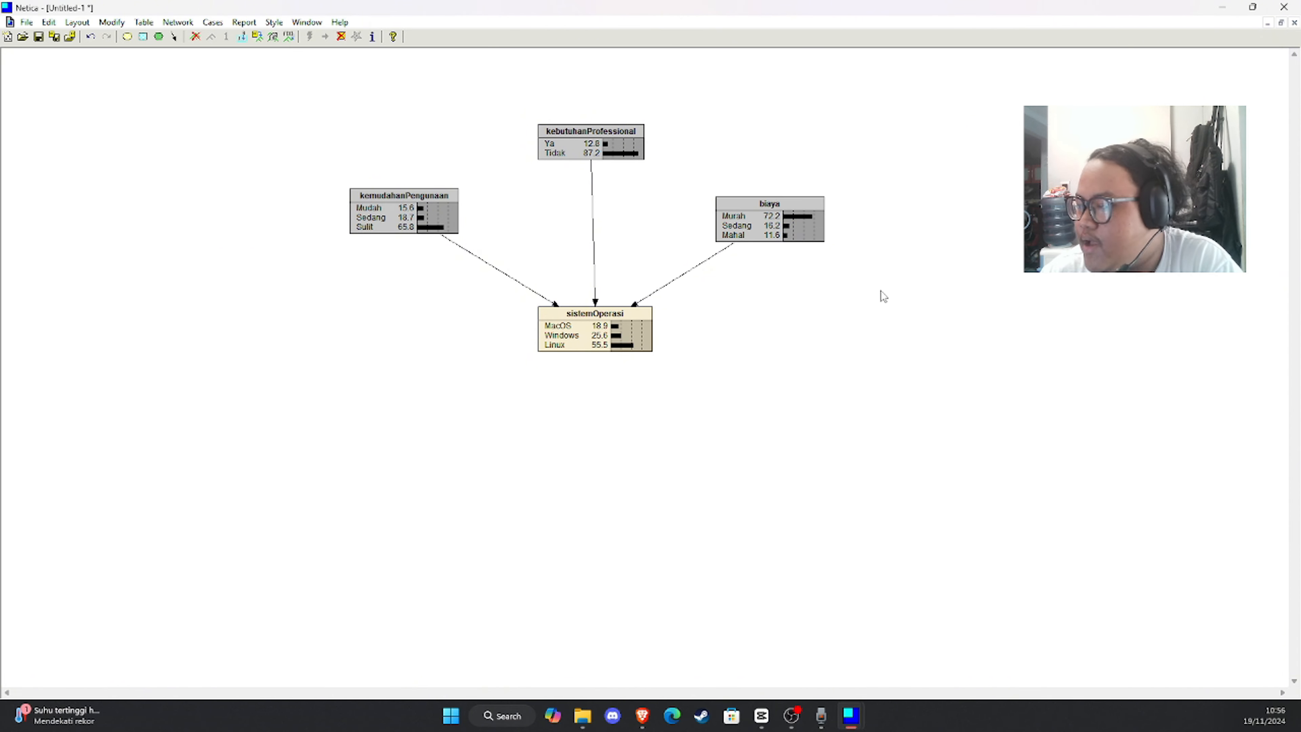